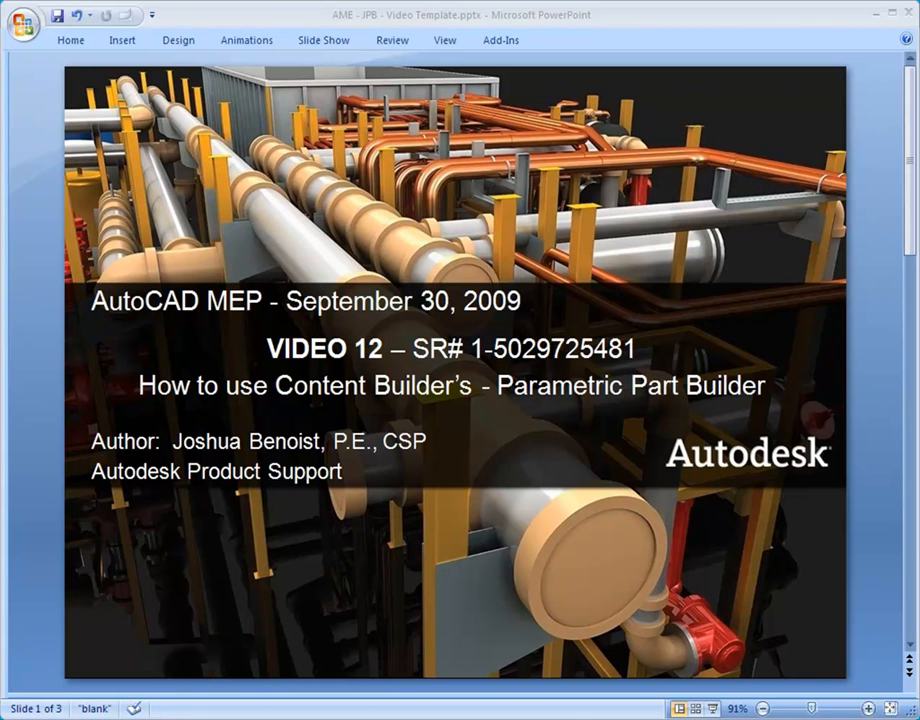
{"action": "left_click", "coordinate": [911, 630]}
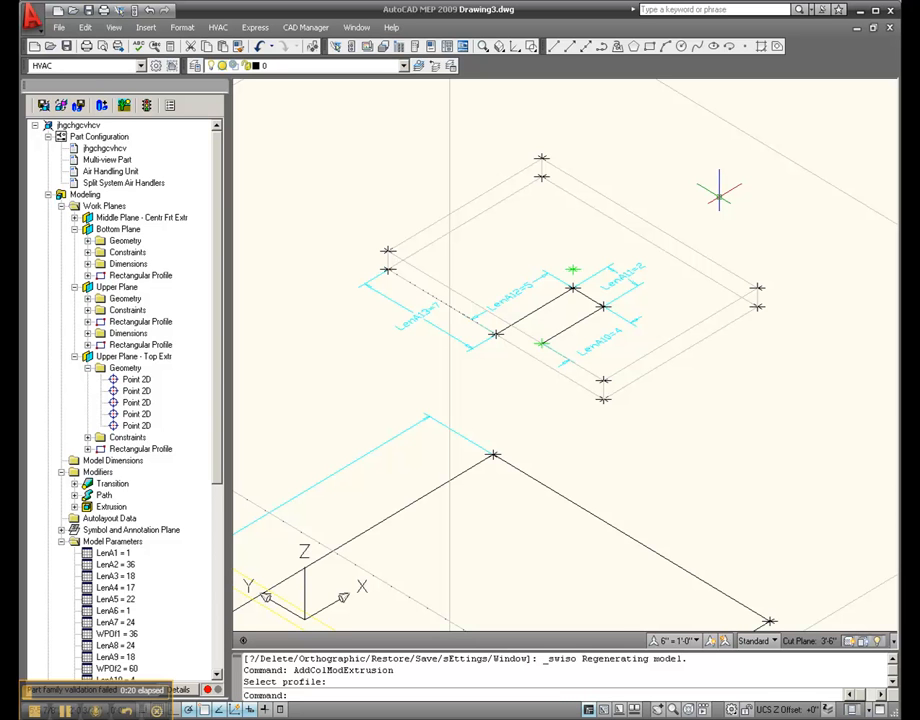
Examine the part's work planes, rectangular profiles and the path geometry with its length dimensions
{"action": "scroll", "coordinate": [719, 193], "scroll_direction": "down", "scroll_amount": 2}
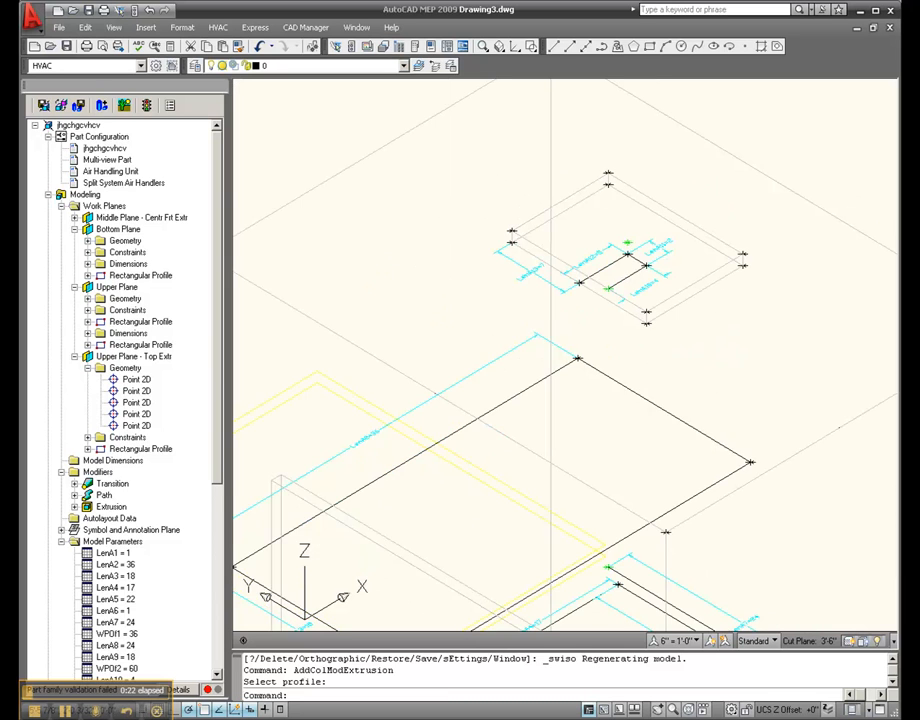
{"action": "scroll", "coordinate": [719, 193], "scroll_direction": "down", "scroll_amount": 2}
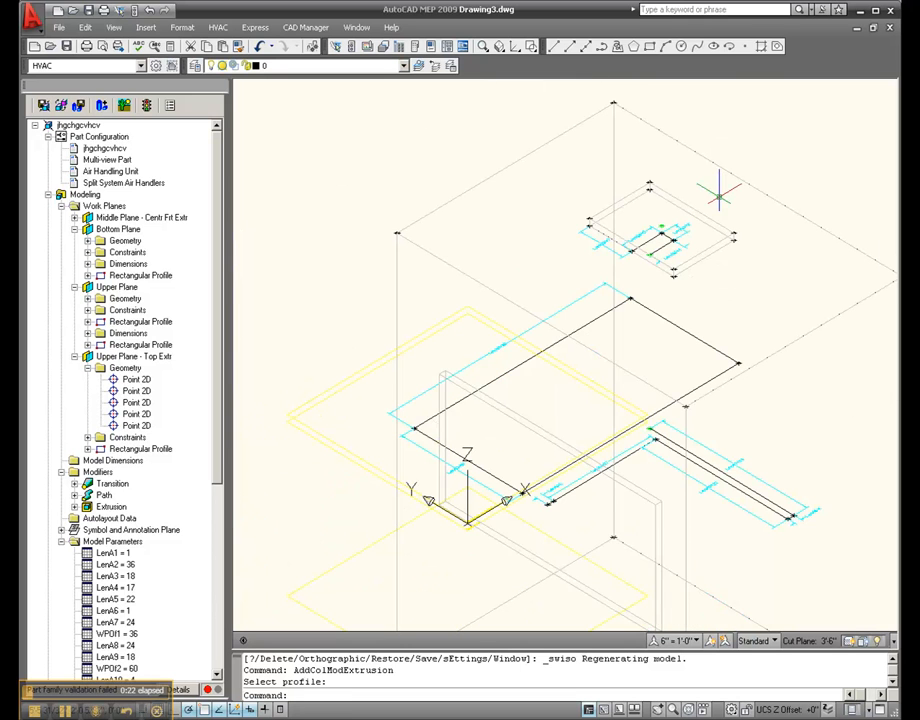
{"action": "scroll", "coordinate": [560, 513], "scroll_direction": "up", "scroll_amount": 2}
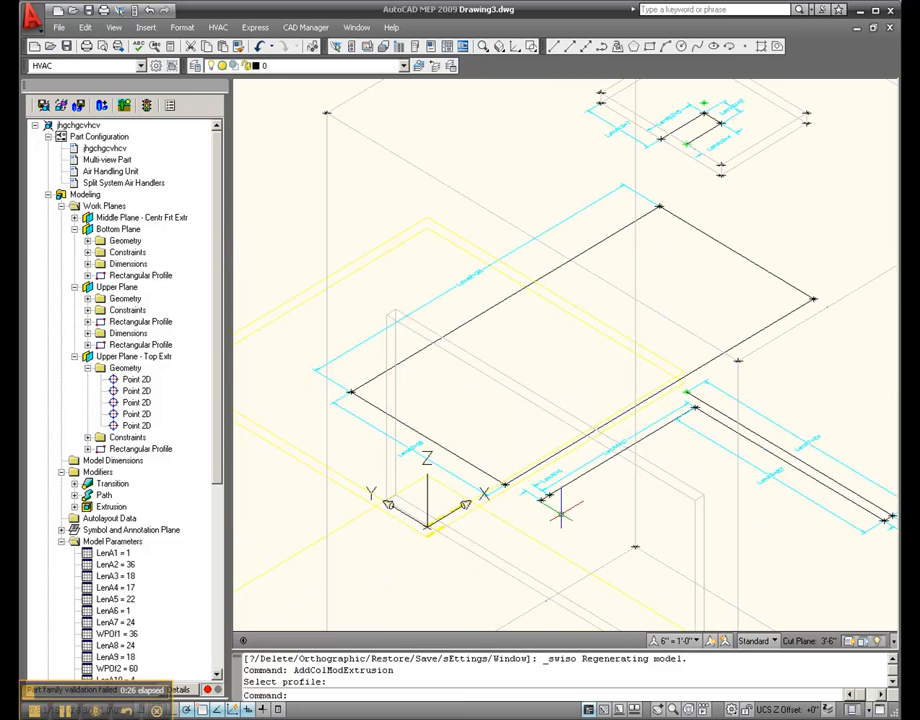
{"action": "scroll", "coordinate": [561, 513], "scroll_direction": "down", "scroll_amount": 3}
{"action": "scroll", "coordinate": [549, 441], "scroll_direction": "up", "scroll_amount": 3}
{"action": "scroll", "coordinate": [369, 451], "scroll_direction": "down", "scroll_amount": 1}
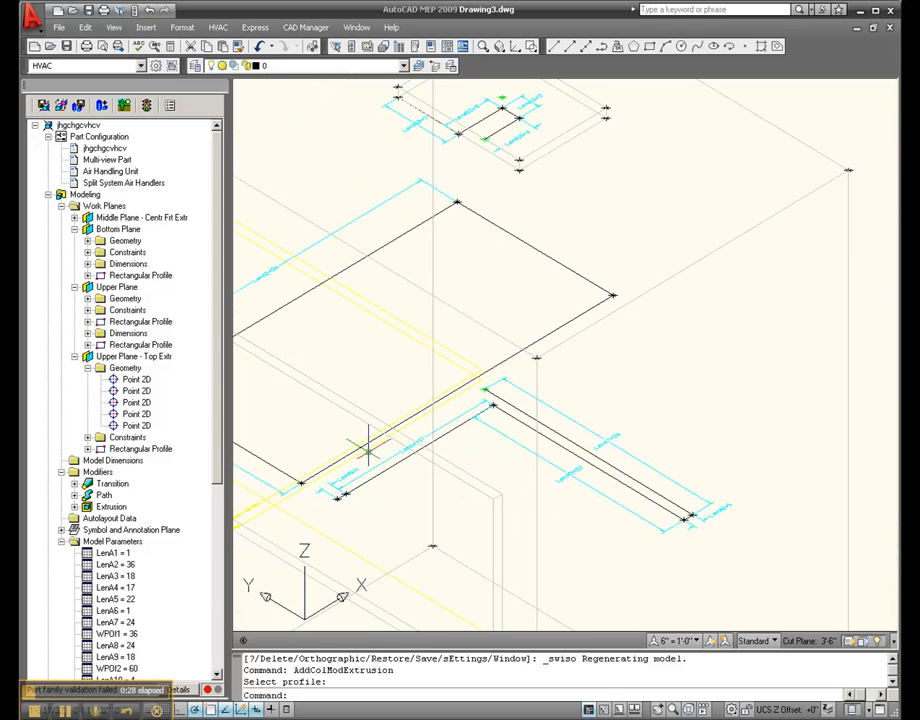
{"action": "scroll", "coordinate": [718, 554], "scroll_direction": "up", "scroll_amount": 3}
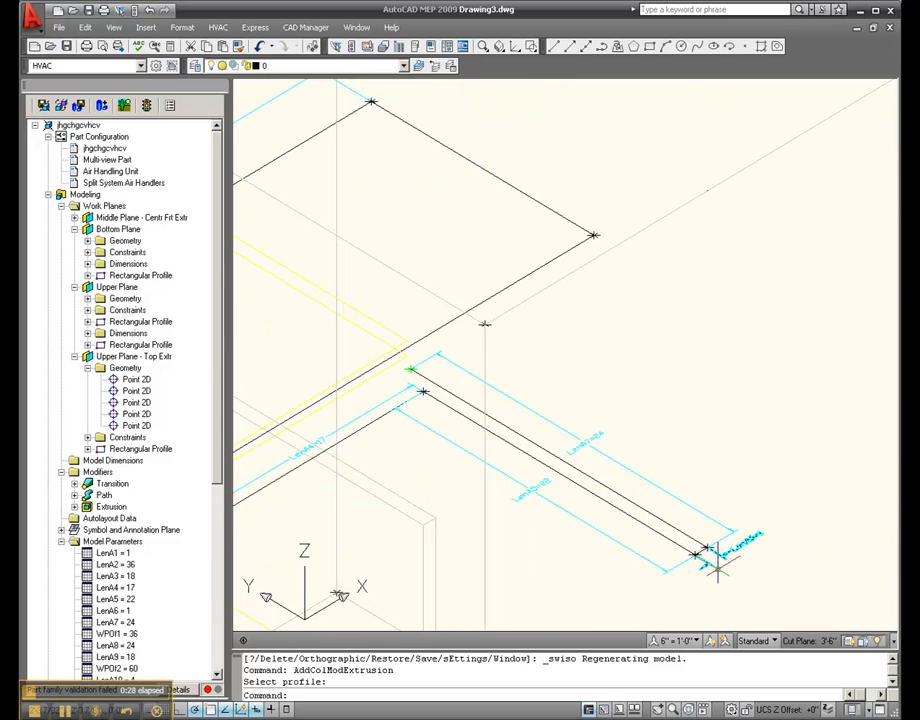
{"action": "scroll", "coordinate": [723, 548], "scroll_direction": "down", "scroll_amount": 4}
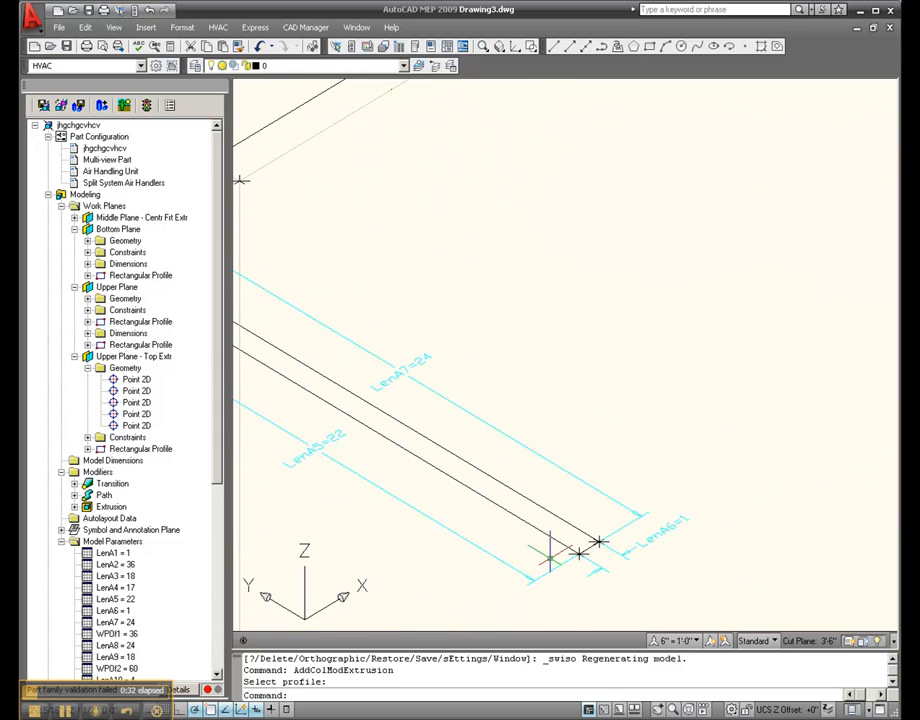
{"action": "scroll", "coordinate": [765, 589], "scroll_direction": "down", "scroll_amount": 2}
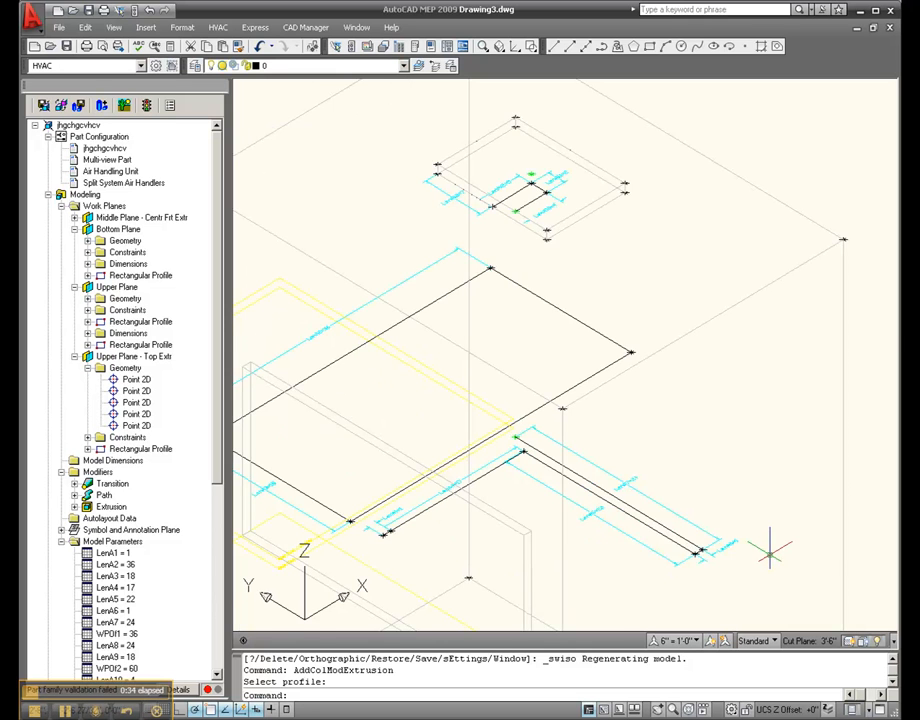
{"action": "scroll", "coordinate": [427, 497], "scroll_direction": "up", "scroll_amount": 2}
{"action": "scroll", "coordinate": [427, 497], "scroll_direction": "up", "scroll_amount": 3}
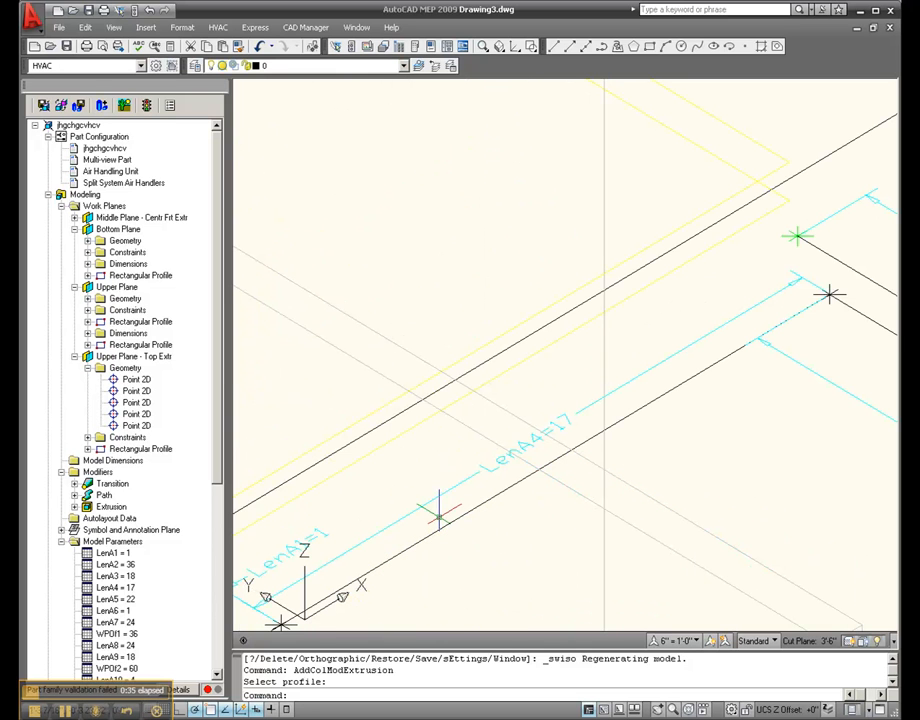
{"action": "scroll", "coordinate": [341, 478], "scroll_direction": "down", "scroll_amount": 4}
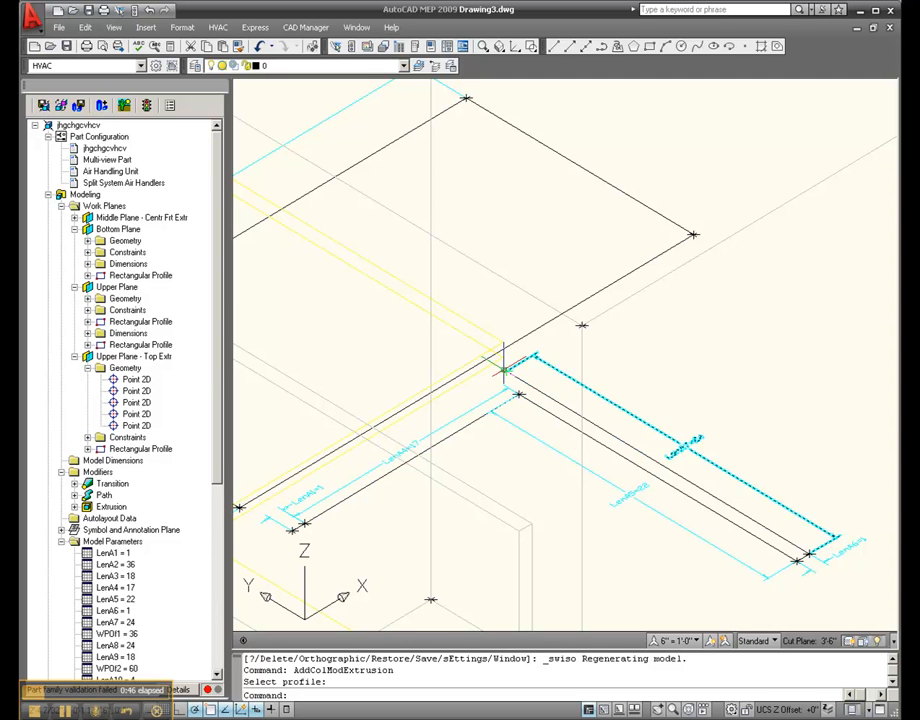
{"action": "scroll", "coordinate": [375, 357], "scroll_direction": "down", "scroll_amount": 2}
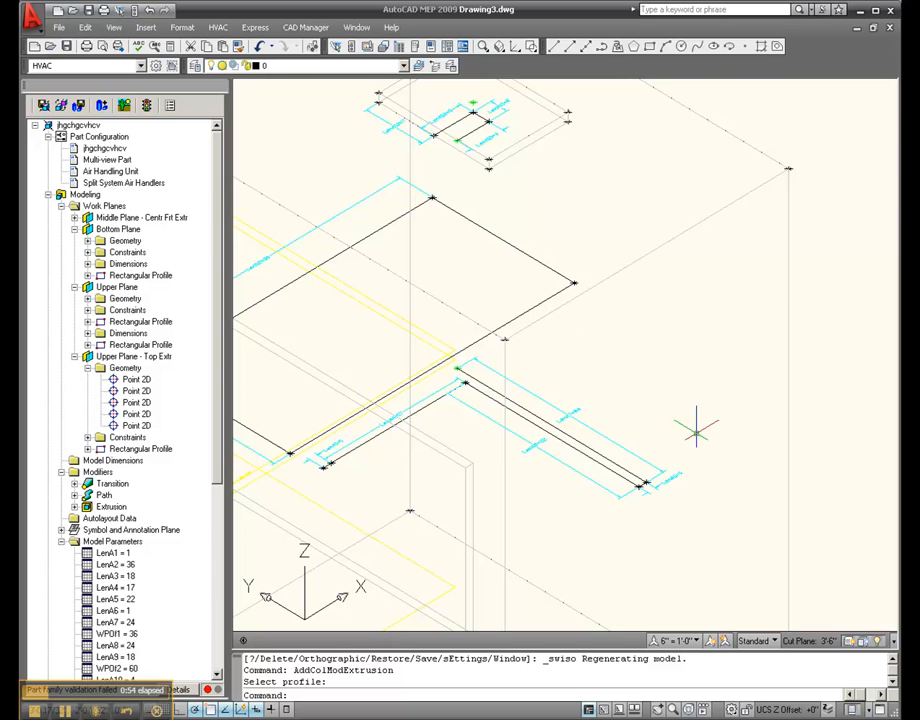
{"action": "scroll", "coordinate": [695, 430], "scroll_direction": "down", "scroll_amount": 2}
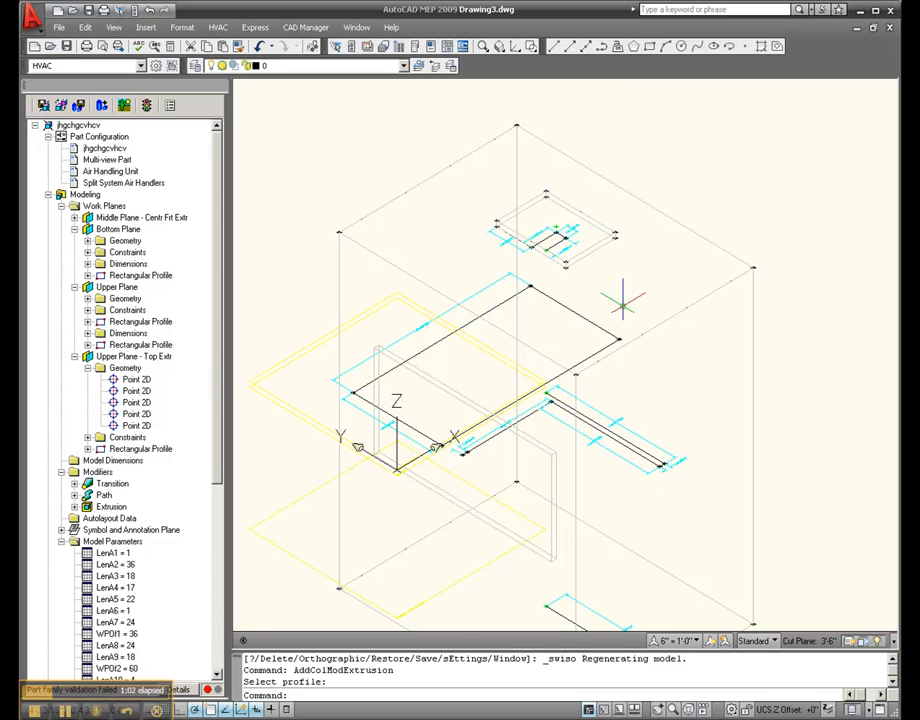
{"action": "scroll", "coordinate": [409, 358], "scroll_direction": "down", "scroll_amount": 2}
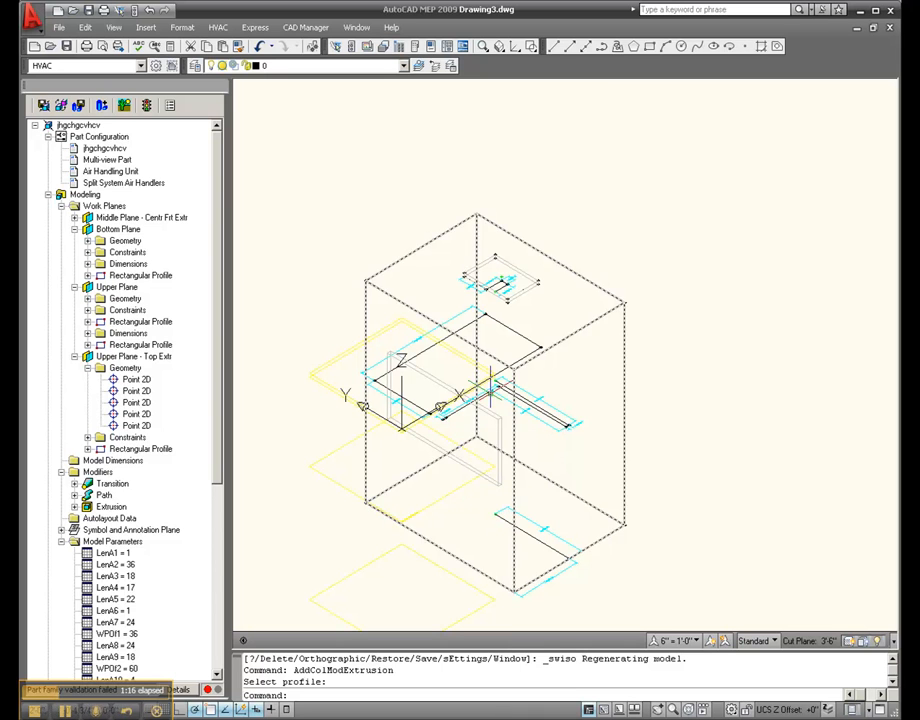
{"action": "scroll", "coordinate": [489, 372], "scroll_direction": "up", "scroll_amount": 3}
{"action": "scroll", "coordinate": [495, 378], "scroll_direction": "up", "scroll_amount": 2}
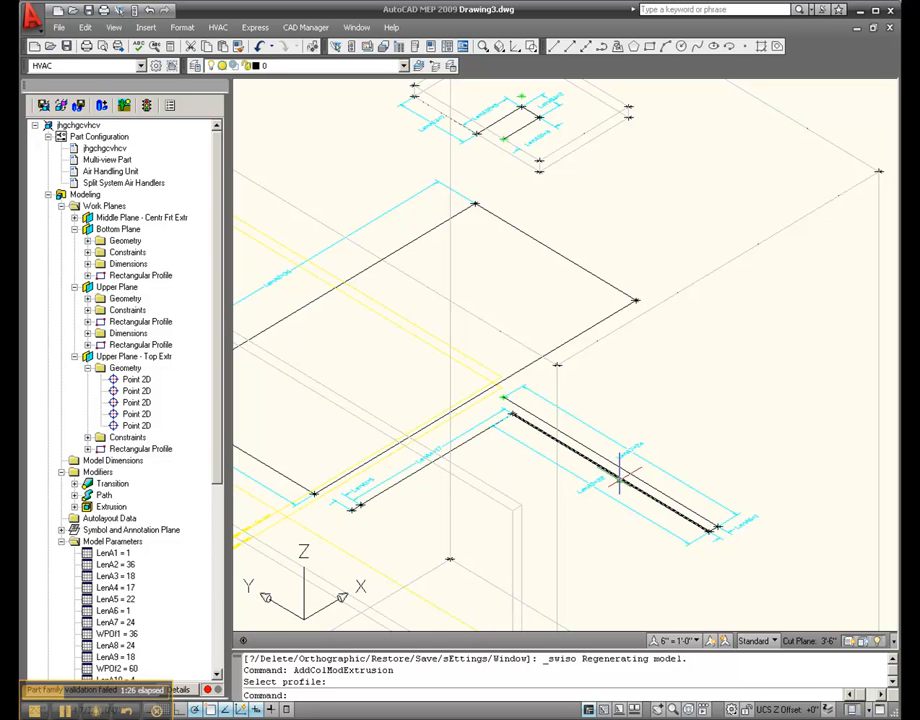
{"action": "scroll", "coordinate": [567, 290], "scroll_direction": "down", "scroll_amount": 2}
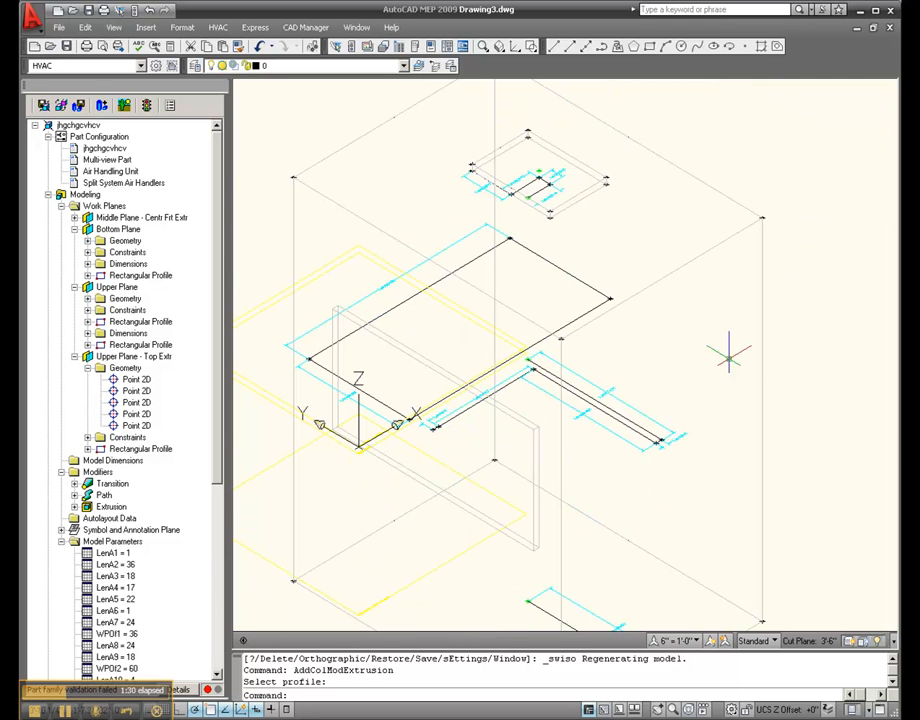
{"action": "scroll", "coordinate": [733, 370], "scroll_direction": "up", "scroll_amount": 2}
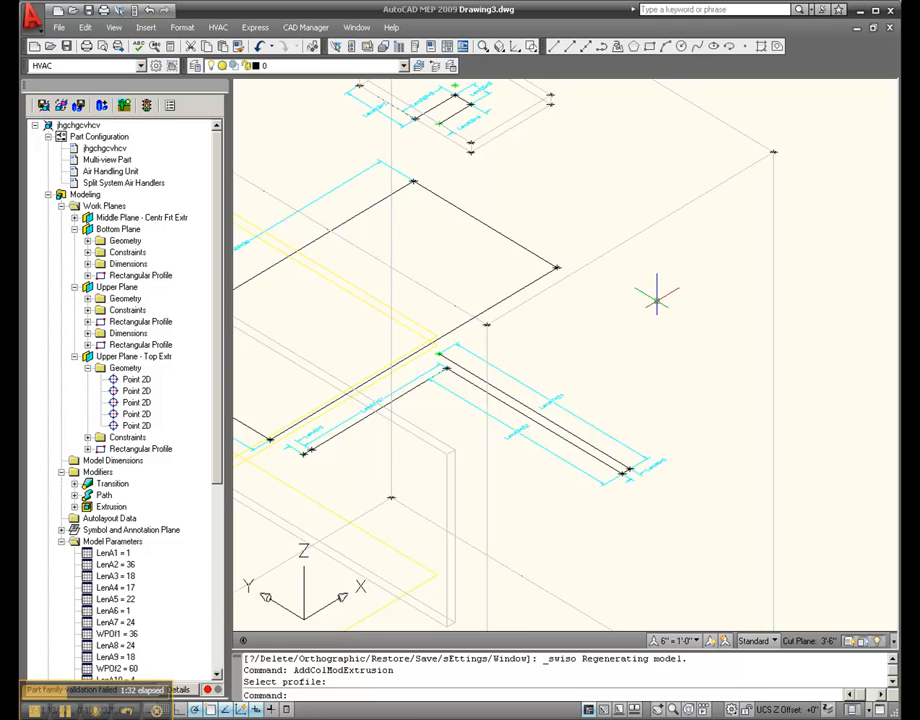
{"action": "scroll", "coordinate": [657, 298], "scroll_direction": "down", "scroll_amount": 3}
{"action": "scroll", "coordinate": [493, 311], "scroll_direction": "up", "scroll_amount": 1}
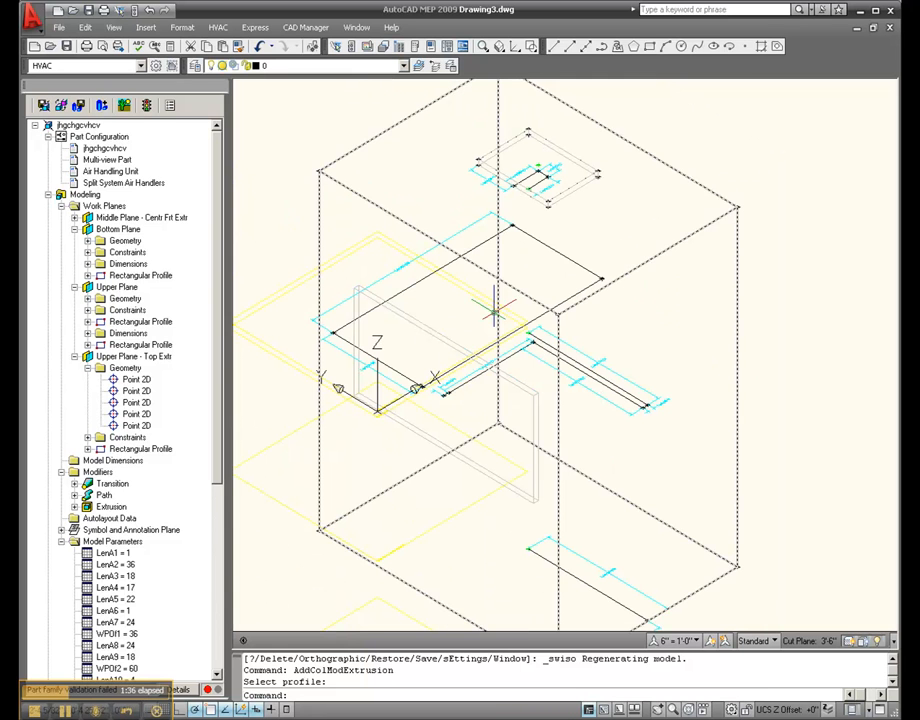
{"action": "scroll", "coordinate": [435, 372], "scroll_direction": "up", "scroll_amount": 2}
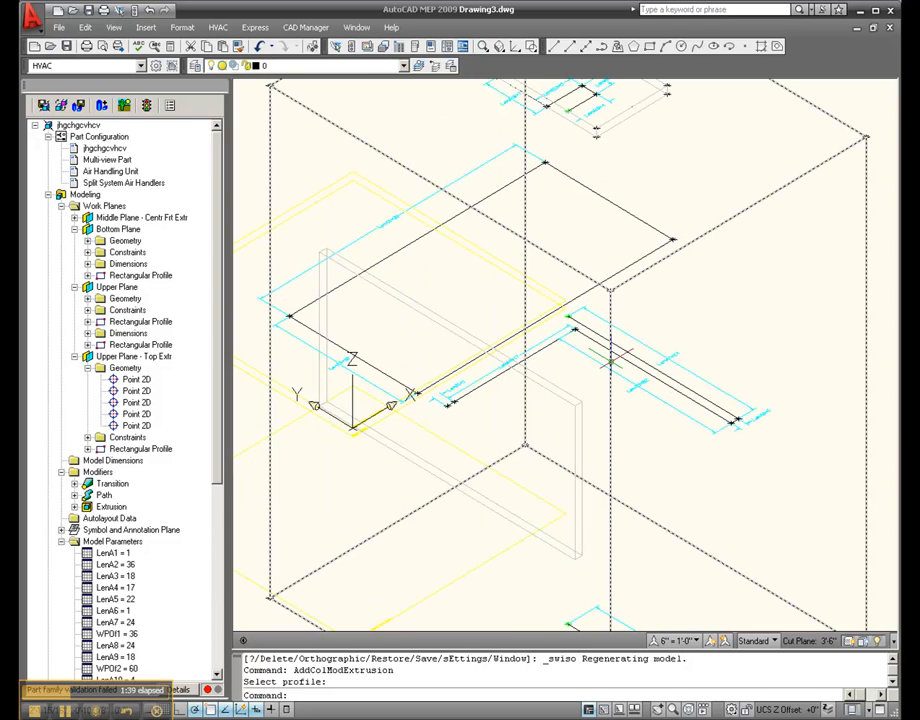
Collapse the Work Planes and Modifiers branches of the part's modeling tree
{"action": "left_click", "coordinate": [61, 206]}
{"action": "left_click", "coordinate": [62, 229]}
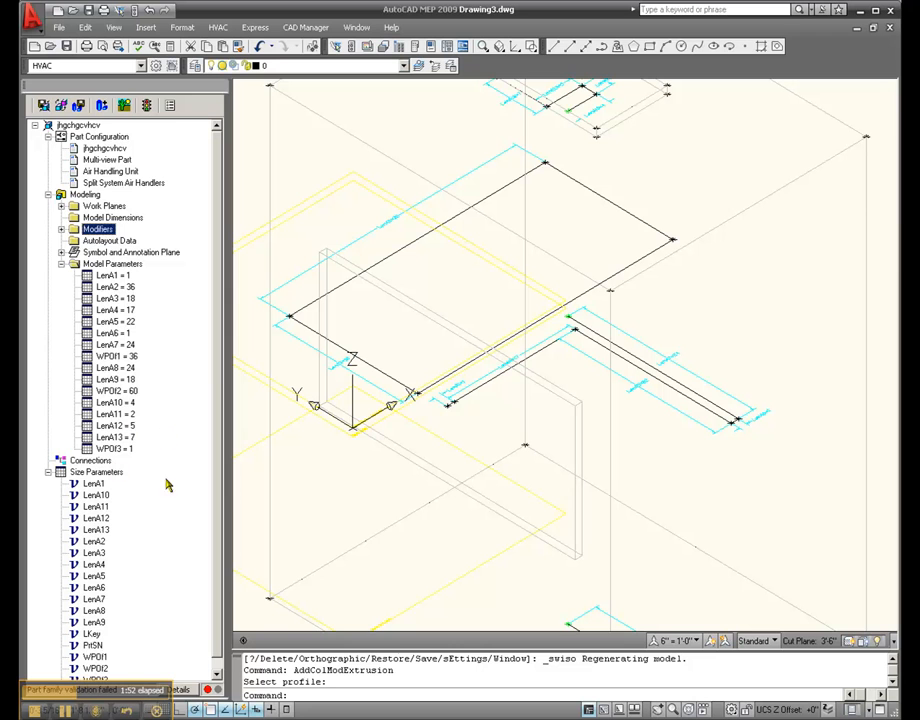
Add a connection at the free end point of the path beside the LenA1 dimension, accepting connector number 1
{"action": "left_click", "coordinate": [99, 462]}
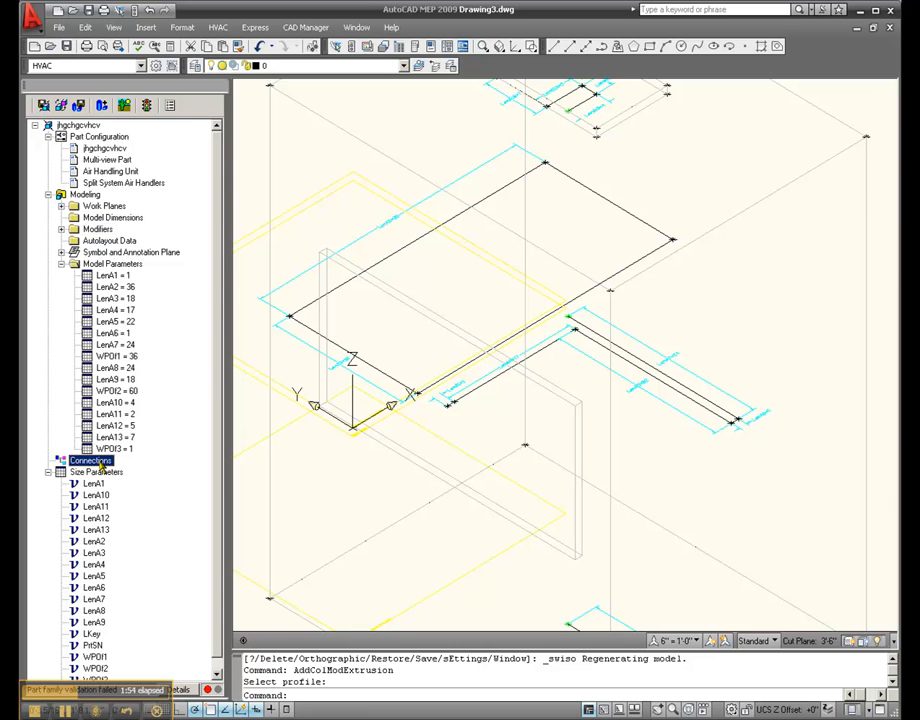
{"action": "right_click", "coordinate": [100, 463]}
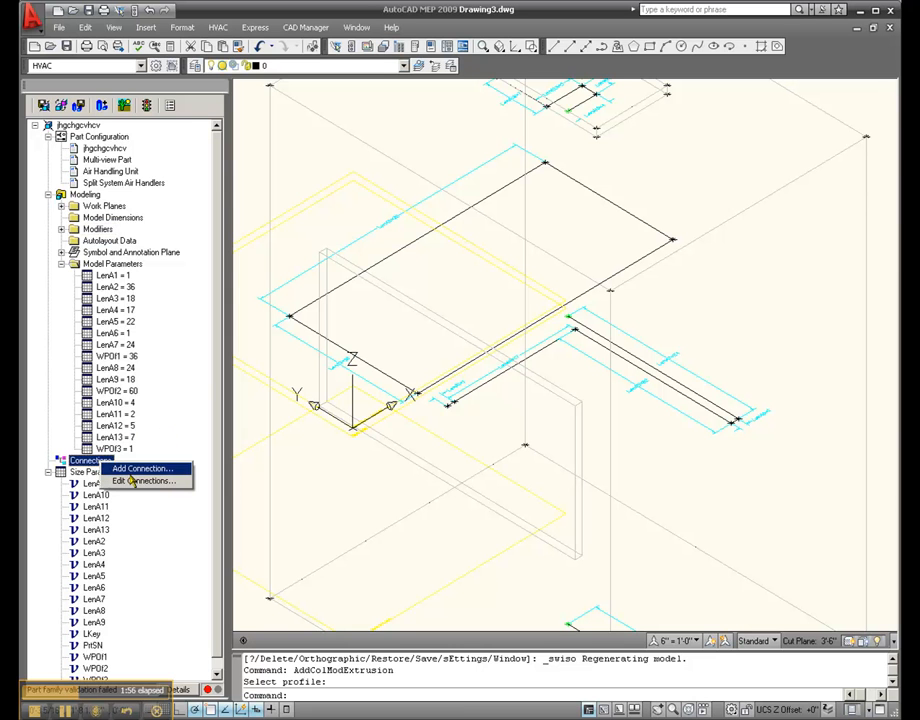
{"action": "left_click", "coordinate": [141, 468]}
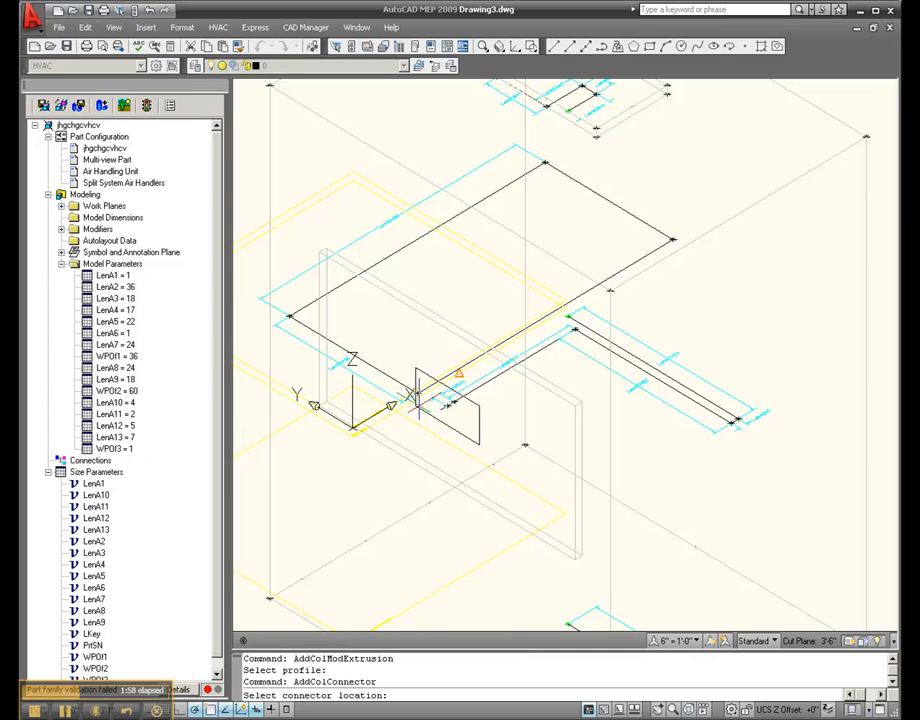
{"action": "scroll", "coordinate": [420, 397], "scroll_direction": "down", "scroll_amount": 2}
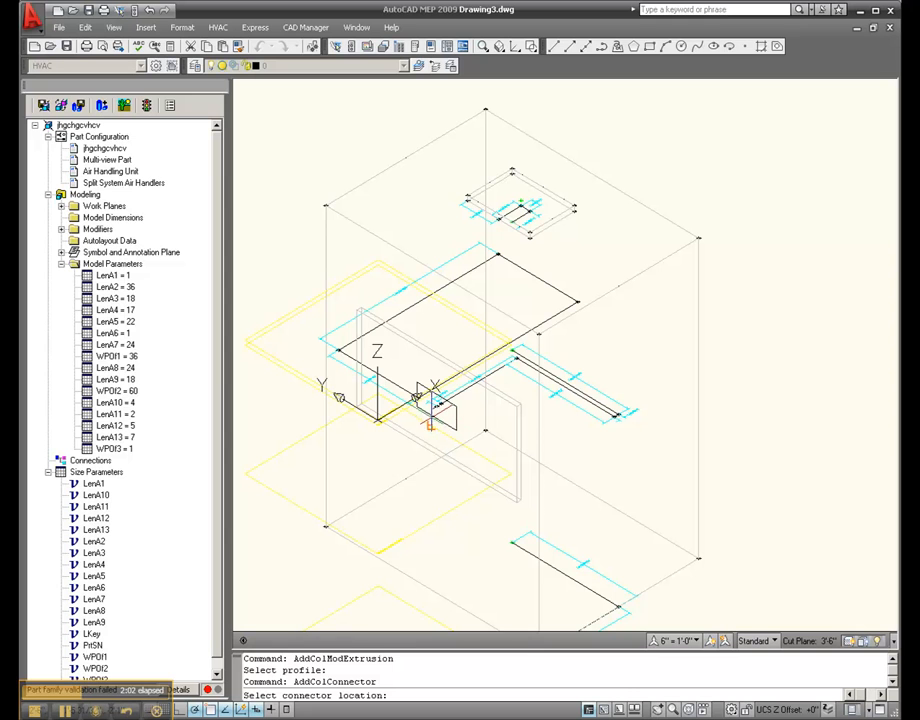
{"action": "scroll", "coordinate": [432, 412], "scroll_direction": "up", "scroll_amount": 2}
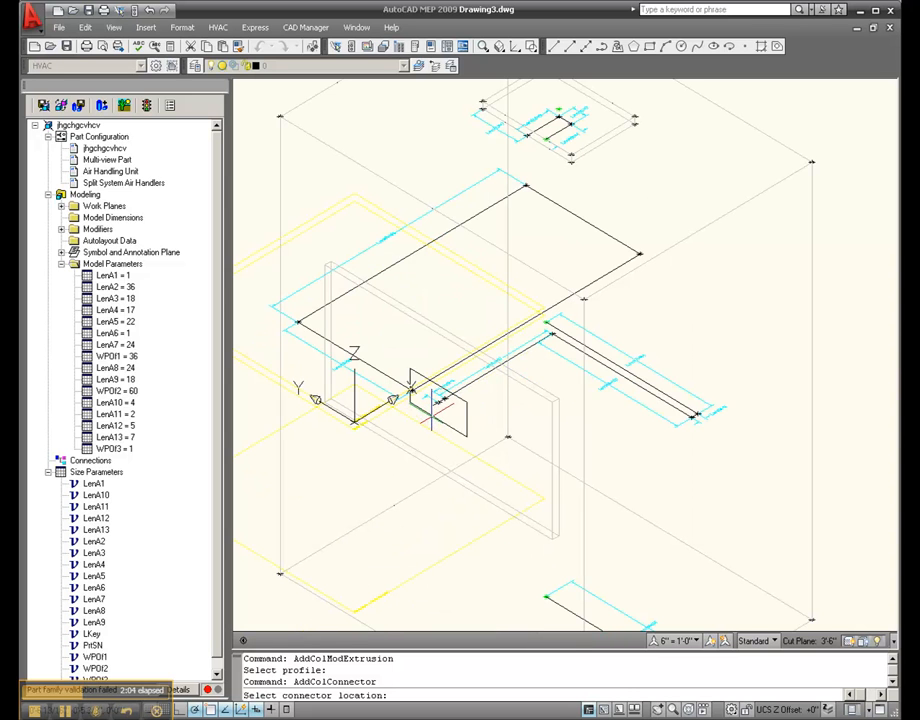
{"action": "scroll", "coordinate": [432, 410], "scroll_direction": "up", "scroll_amount": 2}
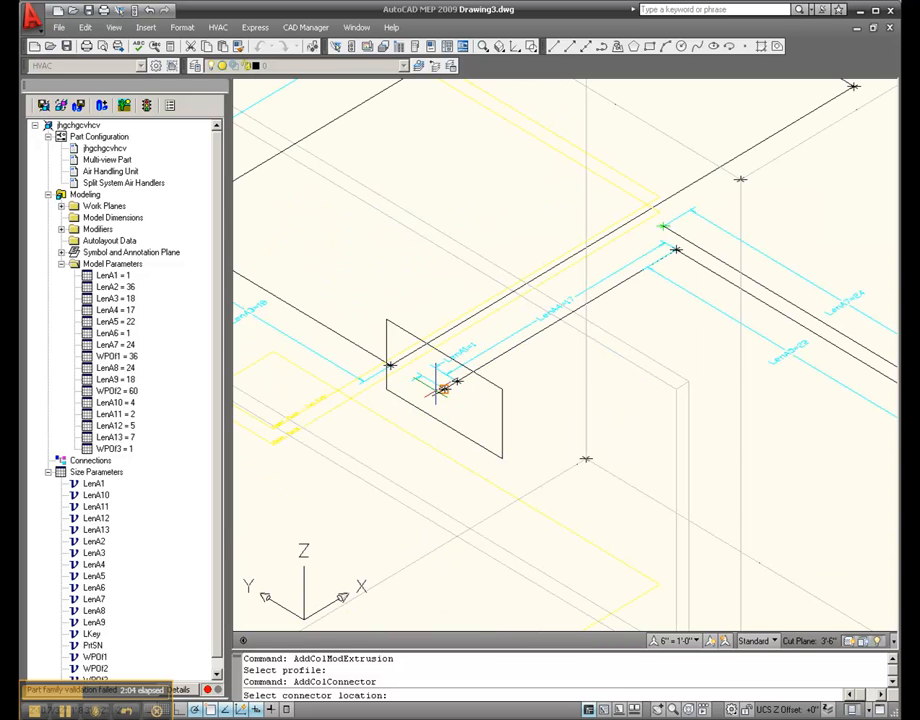
{"action": "left_click", "coordinate": [444, 389]}
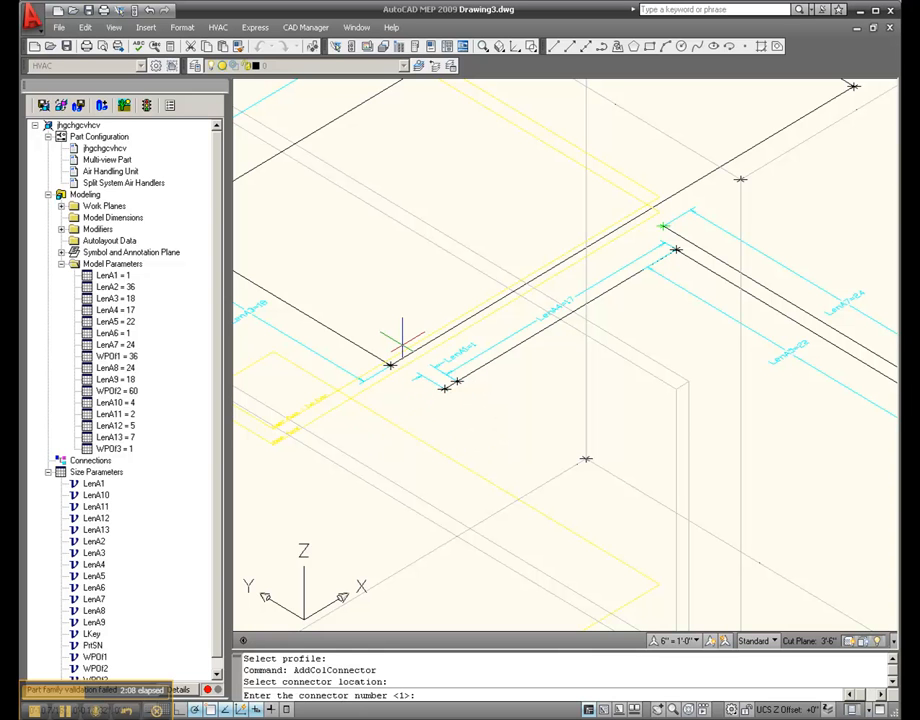
{"action": "key", "text": "Return"}
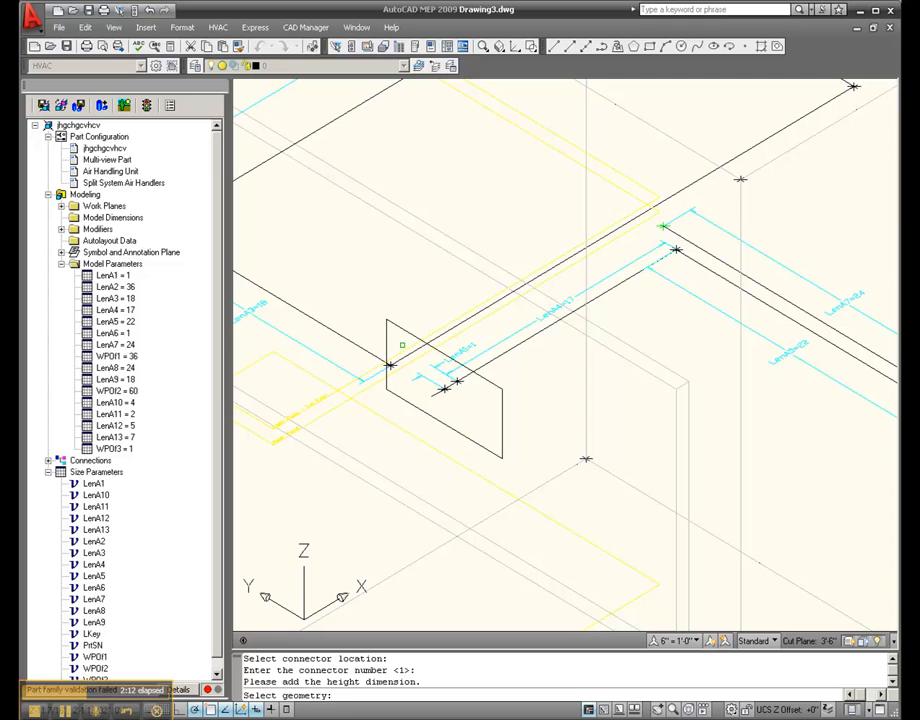
Try to define the connector's height dimension with geometry near the LenA3 dimension, and cancel the command
{"action": "scroll", "coordinate": [551, 428], "scroll_direction": "down", "scroll_amount": 2}
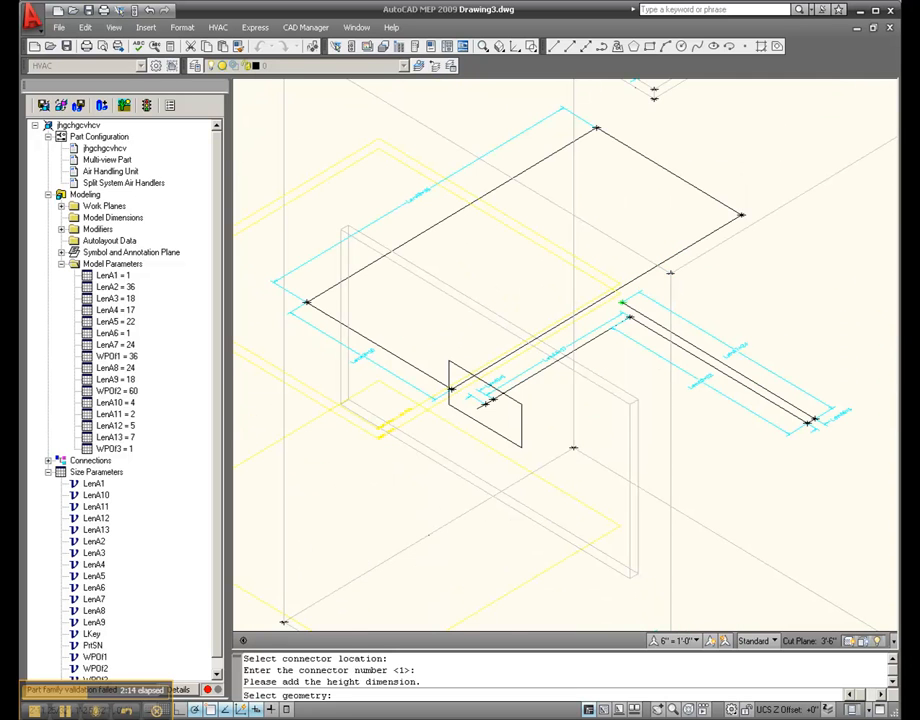
{"action": "scroll", "coordinate": [552, 432], "scroll_direction": "down", "scroll_amount": 2}
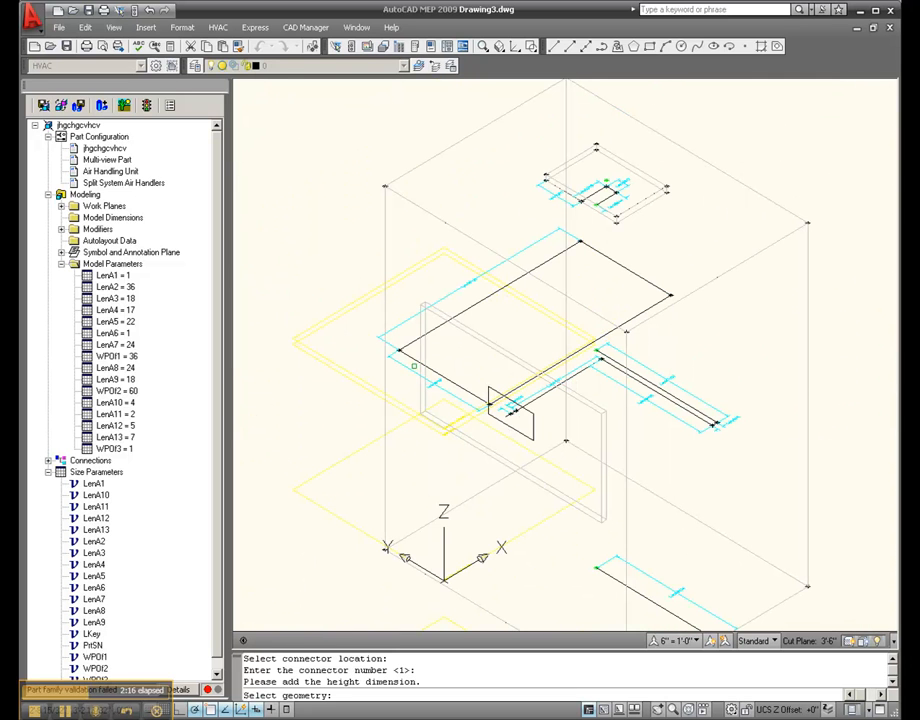
{"action": "scroll", "coordinate": [414, 365], "scroll_direction": "up", "scroll_amount": 3}
{"action": "scroll", "coordinate": [414, 365], "scroll_direction": "up", "scroll_amount": 4}
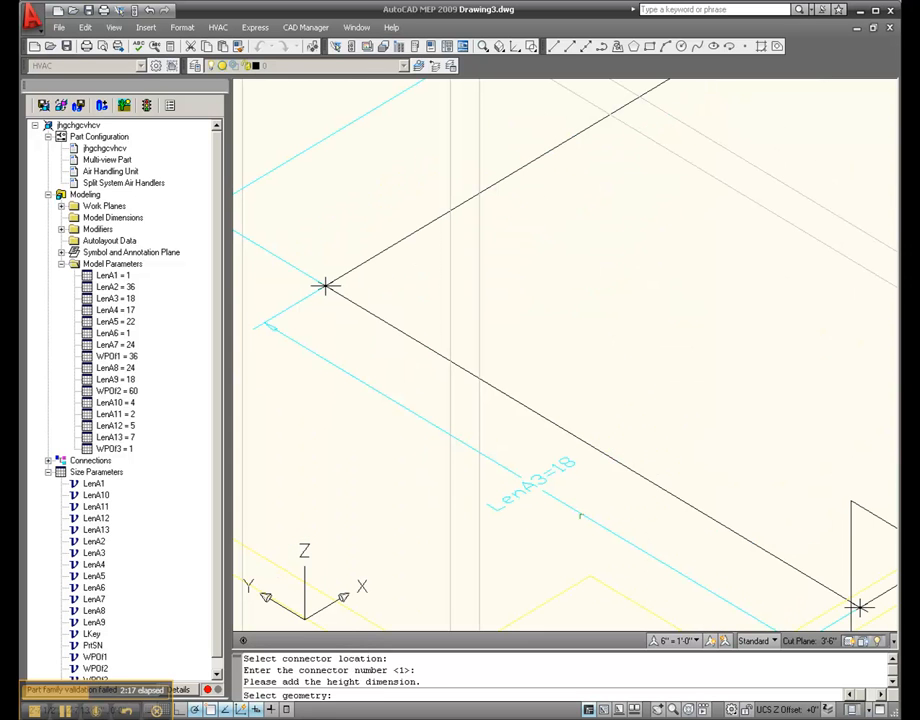
{"action": "left_click", "coordinate": [580, 515]}
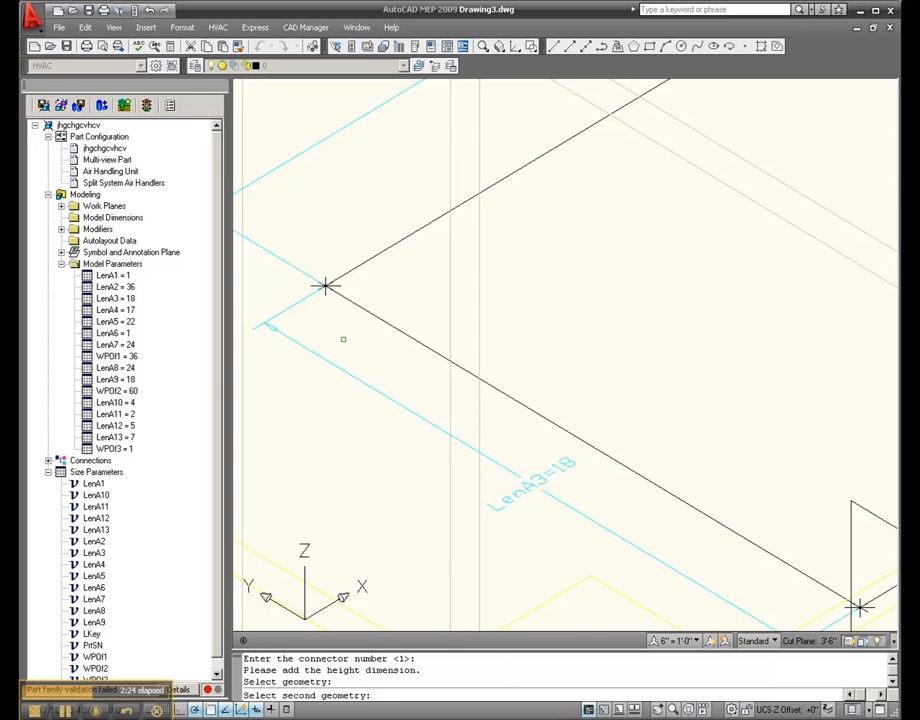
{"action": "scroll", "coordinate": [345, 335], "scroll_direction": "down", "scroll_amount": 2}
{"action": "scroll", "coordinate": [343, 337], "scroll_direction": "down", "scroll_amount": 2}
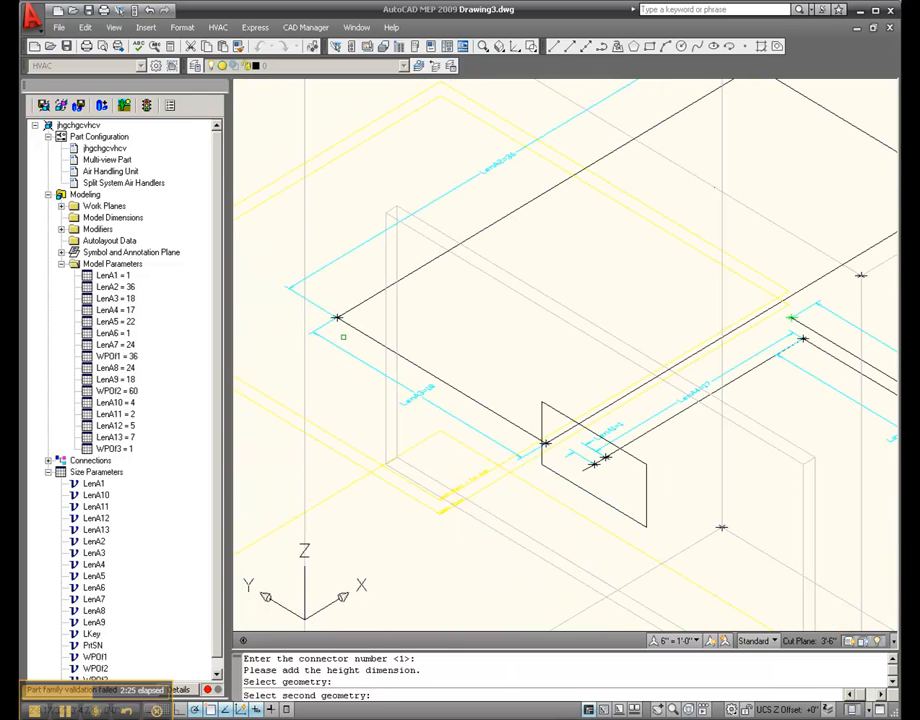
{"action": "key", "text": "Escape"}
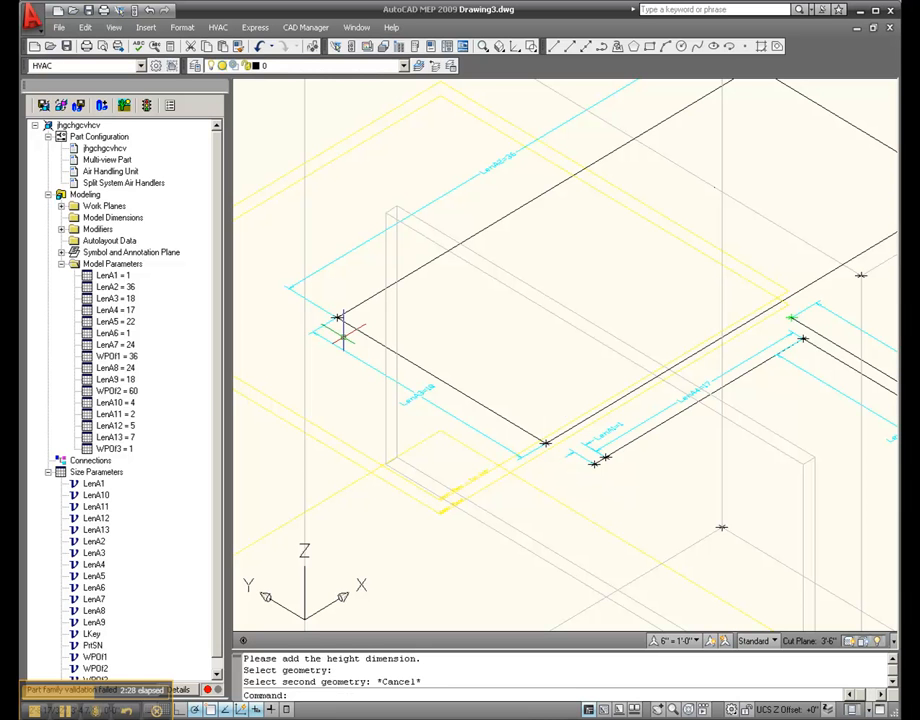
Restart adding a connection at the path's free end point beside the LenA1 dimension, accepting connector number 1
{"action": "right_click", "coordinate": [95, 460]}
{"action": "left_click", "coordinate": [115, 467]}
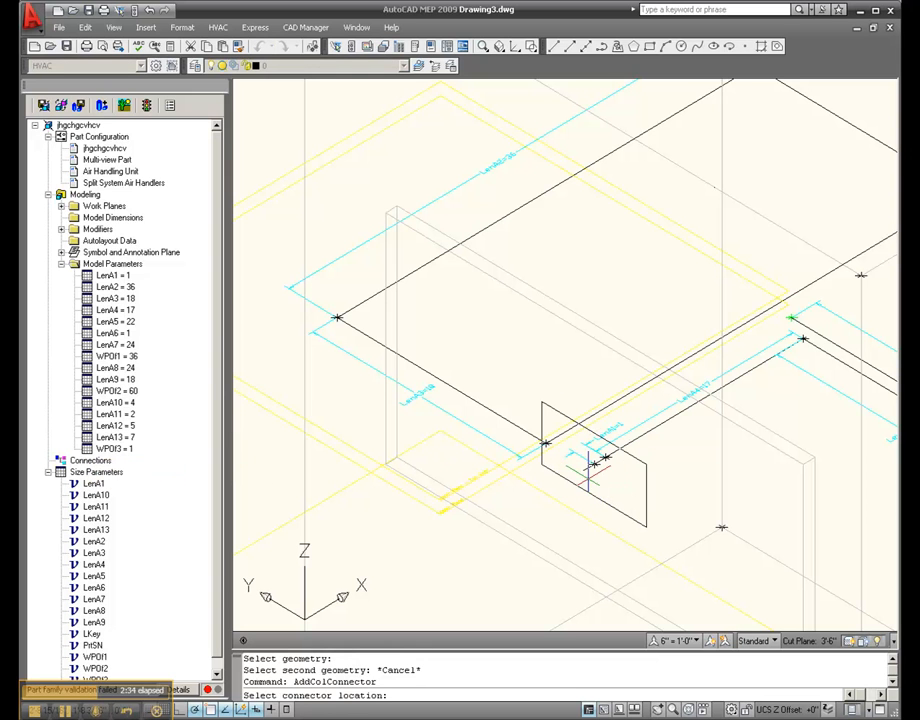
{"action": "left_click", "coordinate": [594, 463]}
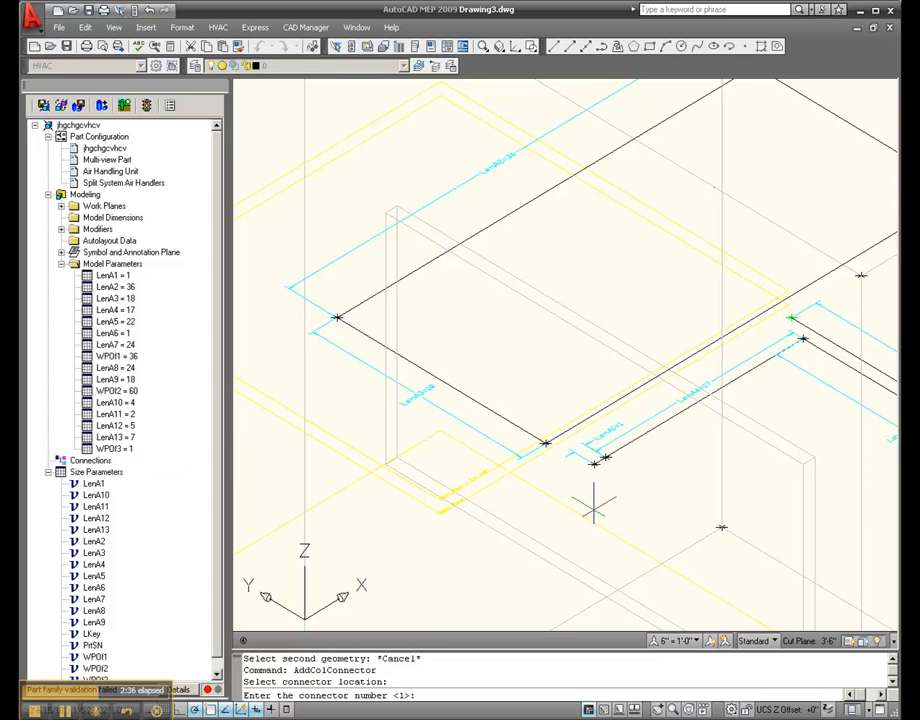
{"action": "key", "text": "Return"}
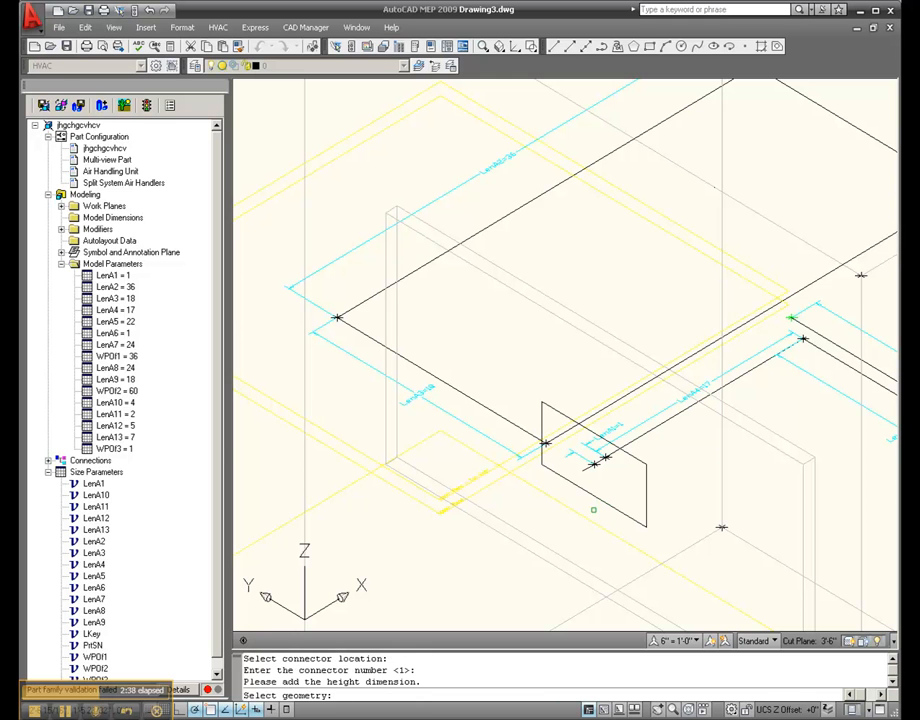
Define connector 1's height dimension between the two corner points of the rectangle edge dimensioned LenA3, placing it outside that dimension
{"action": "scroll", "coordinate": [359, 332], "scroll_direction": "up", "scroll_amount": 2}
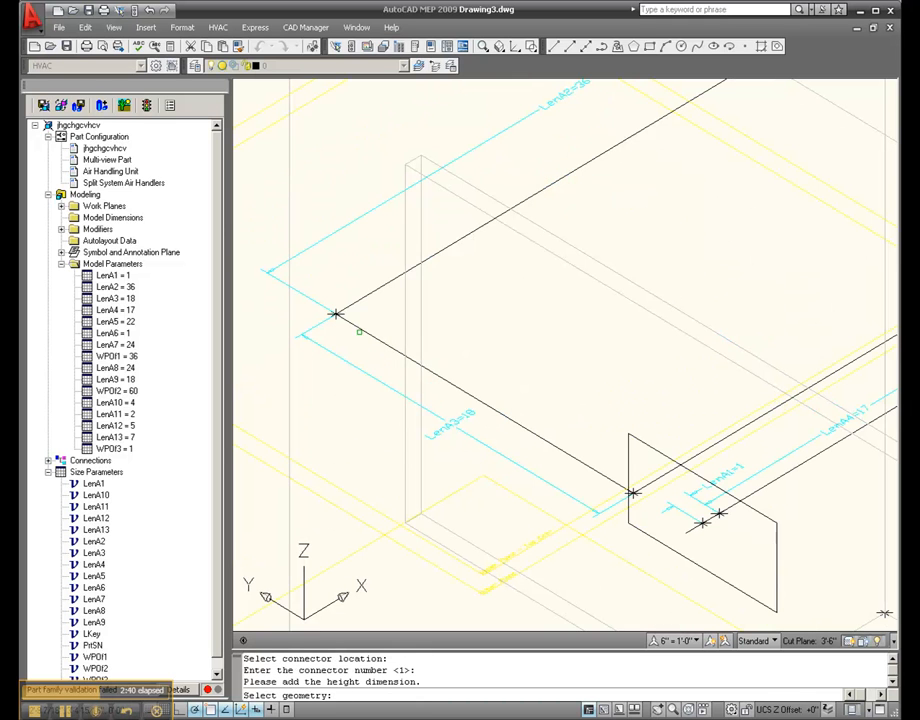
{"action": "scroll", "coordinate": [633, 493], "scroll_direction": "up", "scroll_amount": 2}
{"action": "scroll", "coordinate": [633, 493], "scroll_direction": "up", "scroll_amount": 3}
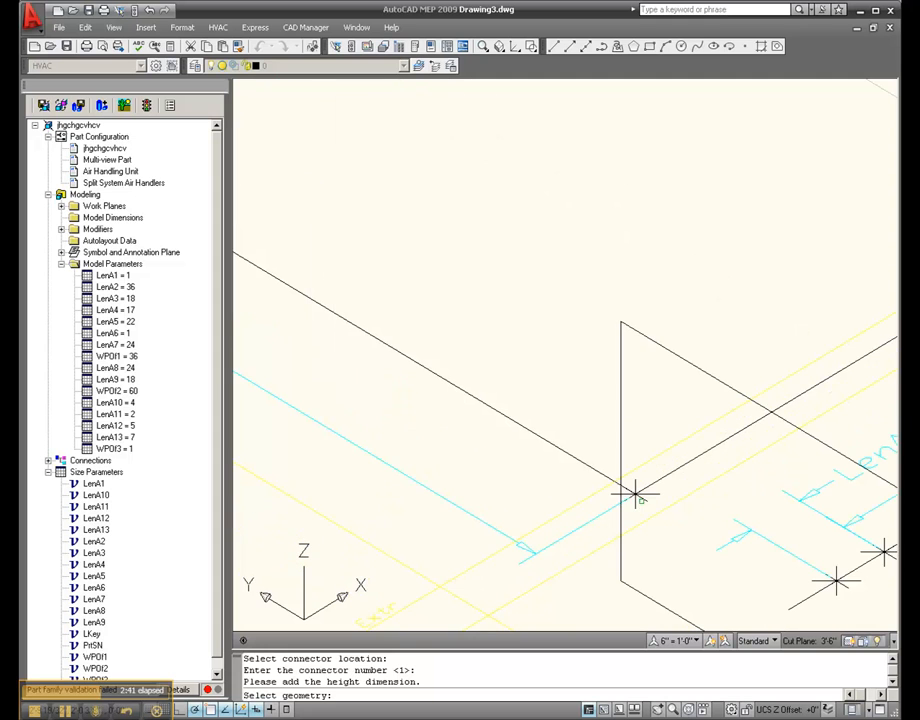
{"action": "left_click", "coordinate": [635, 494]}
{"action": "scroll", "coordinate": [706, 558], "scroll_direction": "down", "scroll_amount": 2}
{"action": "scroll", "coordinate": [706, 558], "scroll_direction": "down", "scroll_amount": 4}
{"action": "scroll", "coordinate": [459, 409], "scroll_direction": "up", "scroll_amount": 3}
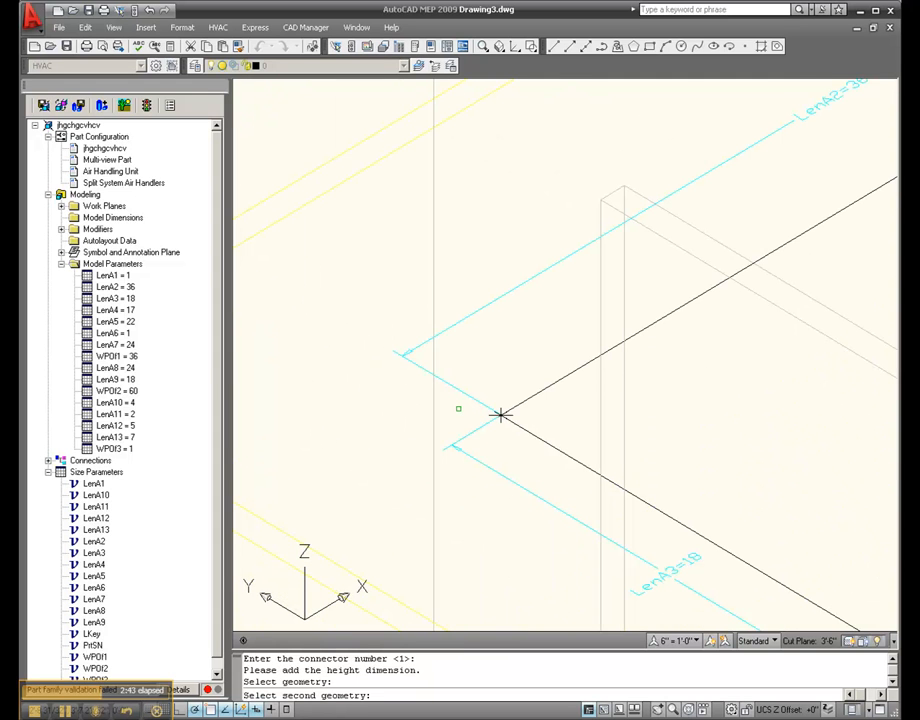
{"action": "scroll", "coordinate": [502, 414], "scroll_direction": "down", "scroll_amount": 1}
{"action": "left_click", "coordinate": [516, 418]}
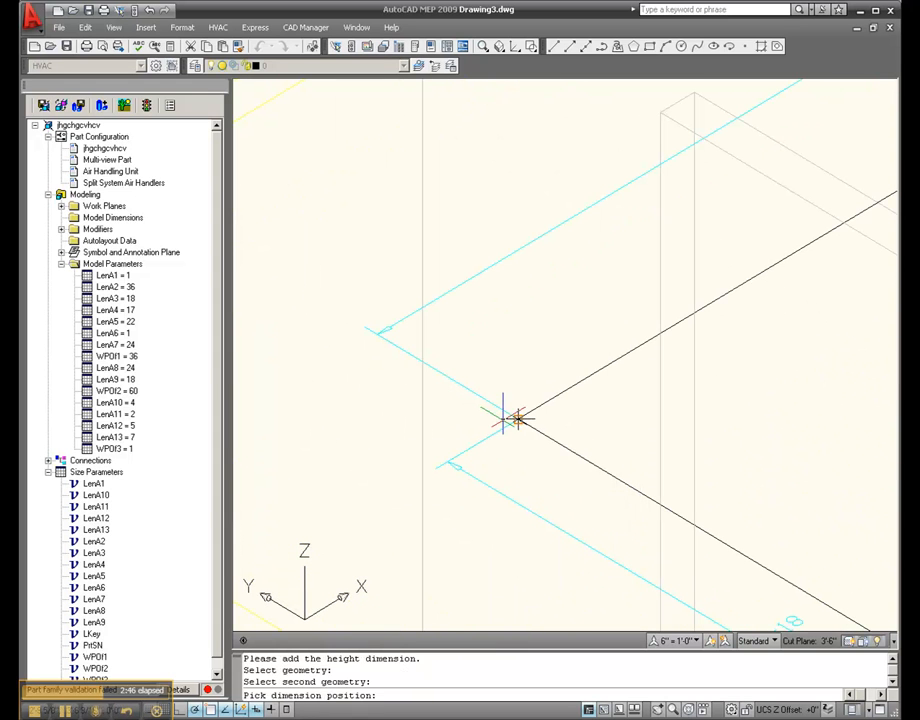
{"action": "scroll", "coordinate": [421, 325], "scroll_direction": "down", "scroll_amount": 3}
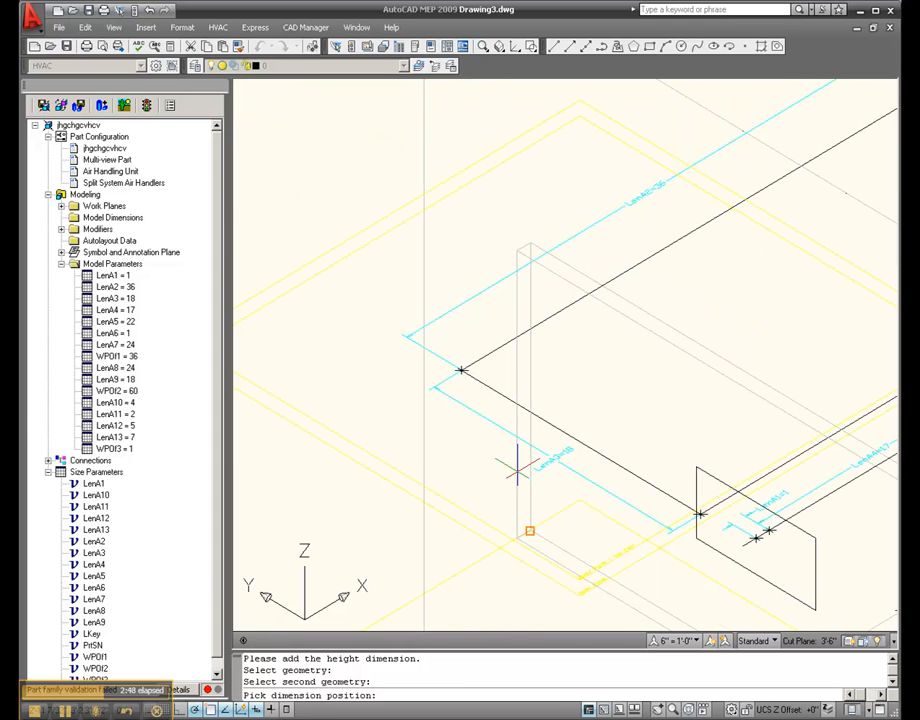
{"action": "left_click", "coordinate": [495, 479]}
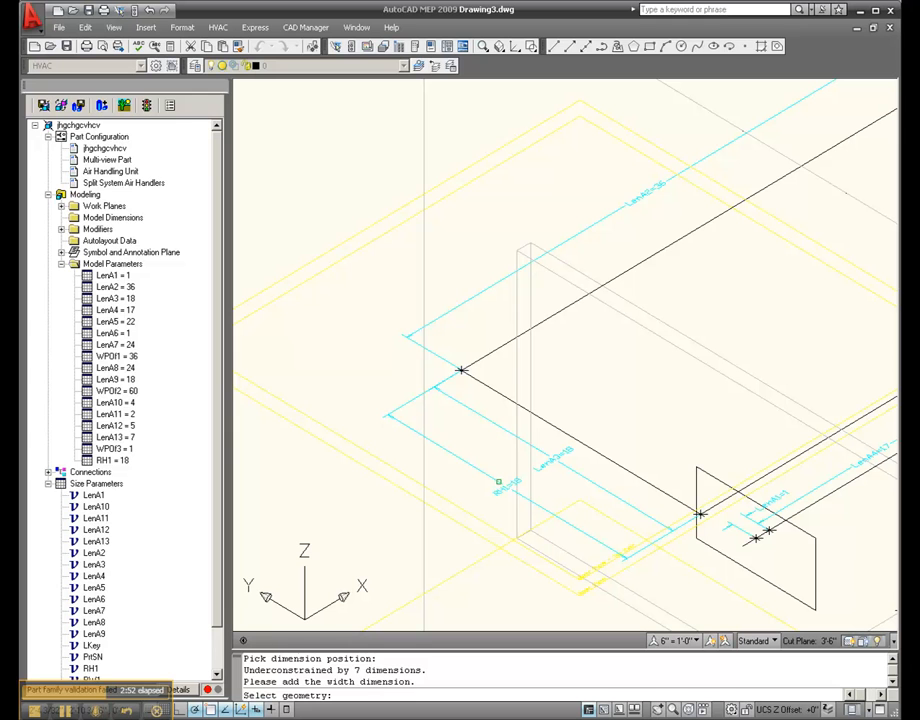
Define connector 1's width dimension between the two corner points of the rectangle edge dimensioned LenA2, placing it outside that dimension
{"action": "left_click", "coordinate": [461, 369]}
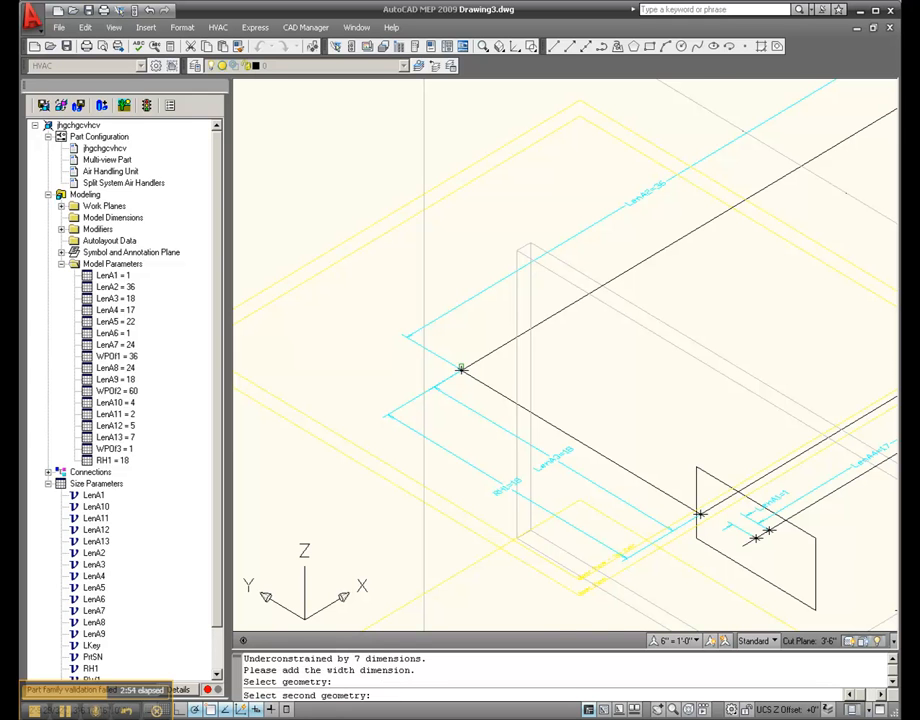
{"action": "scroll", "coordinate": [385, 412], "scroll_direction": "down", "scroll_amount": 8}
{"action": "scroll", "coordinate": [575, 289], "scroll_direction": "up", "scroll_amount": 9}
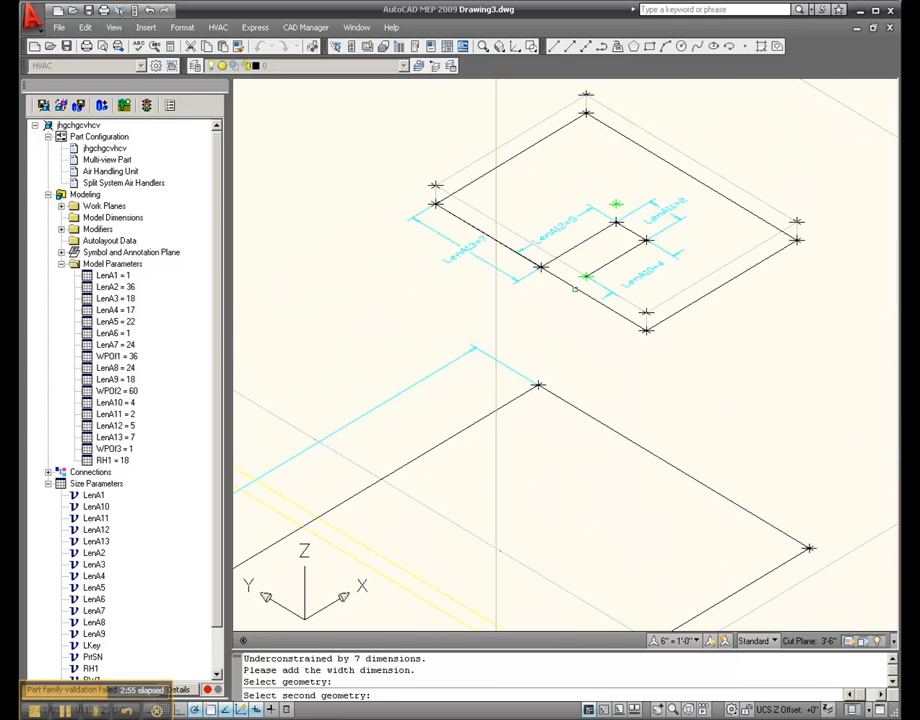
{"action": "left_click", "coordinate": [538, 384]}
{"action": "scroll", "coordinate": [589, 378], "scroll_direction": "down", "scroll_amount": 2}
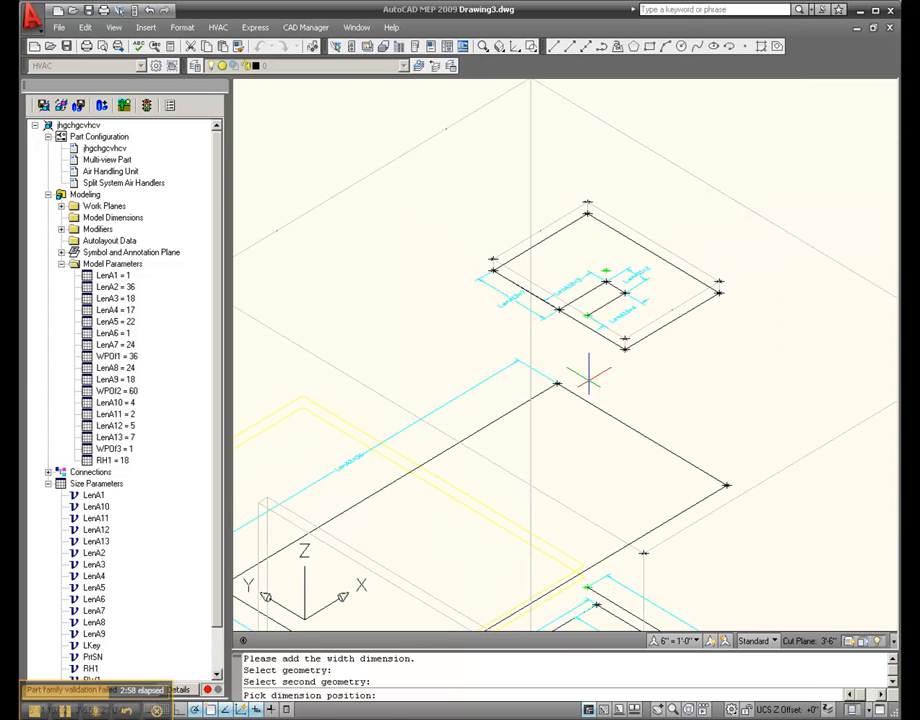
{"action": "left_click", "coordinate": [335, 440]}
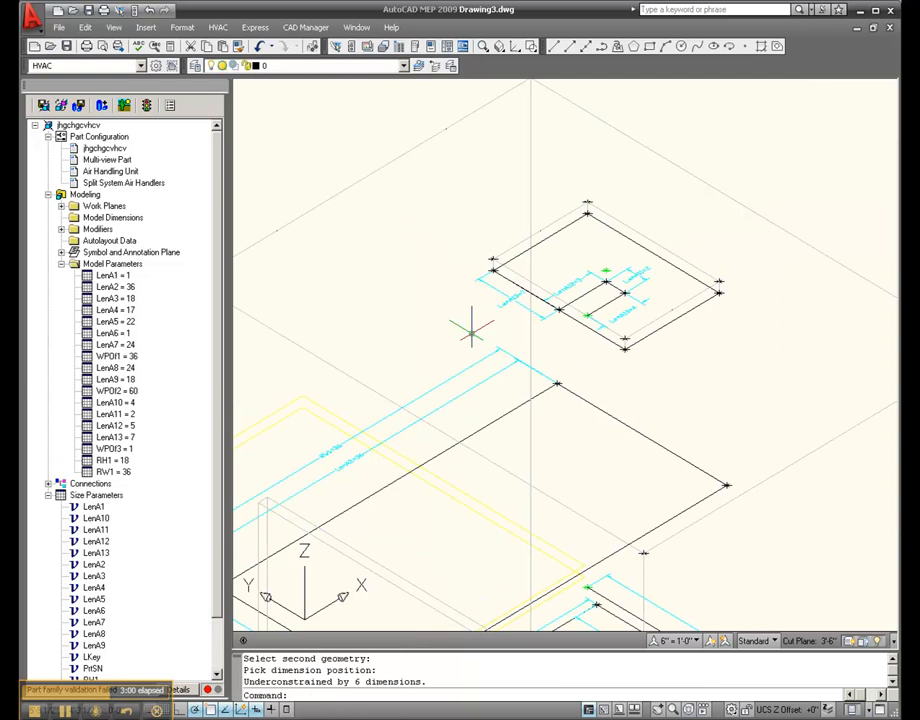
Expand the Connections branch of the part's tree
{"action": "scroll", "coordinate": [419, 284], "scroll_direction": "down", "scroll_amount": 2}
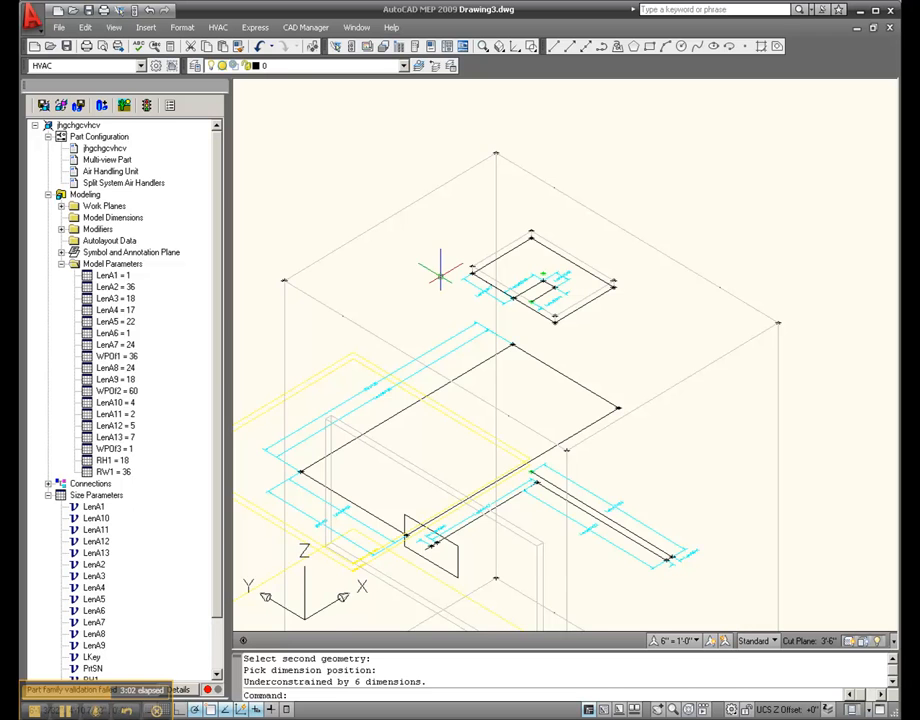
{"action": "scroll", "coordinate": [440, 272], "scroll_direction": "down", "scroll_amount": 2}
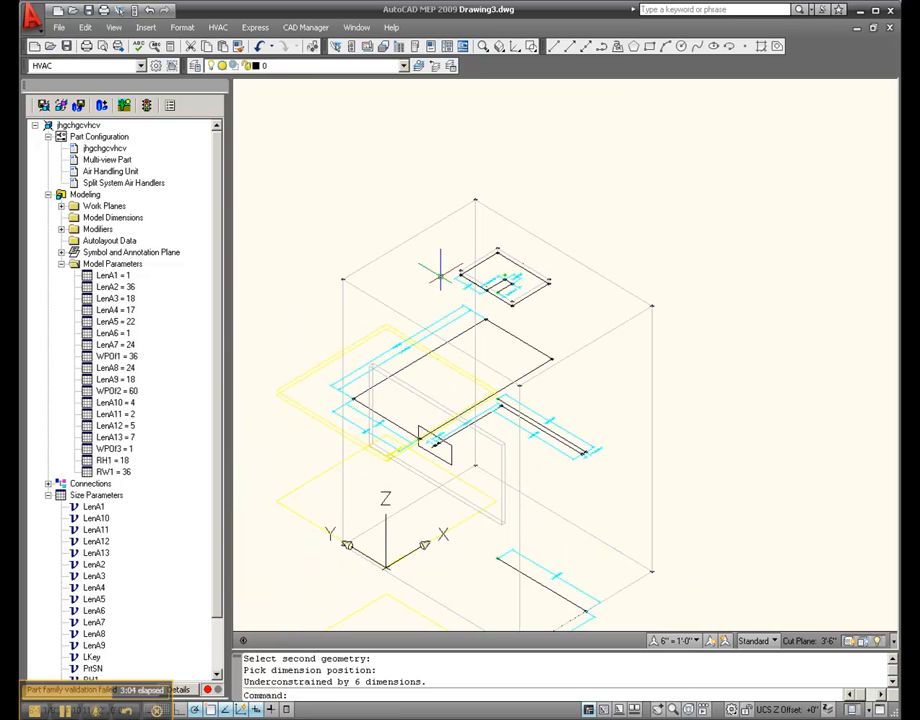
{"action": "left_click", "coordinate": [48, 484]}
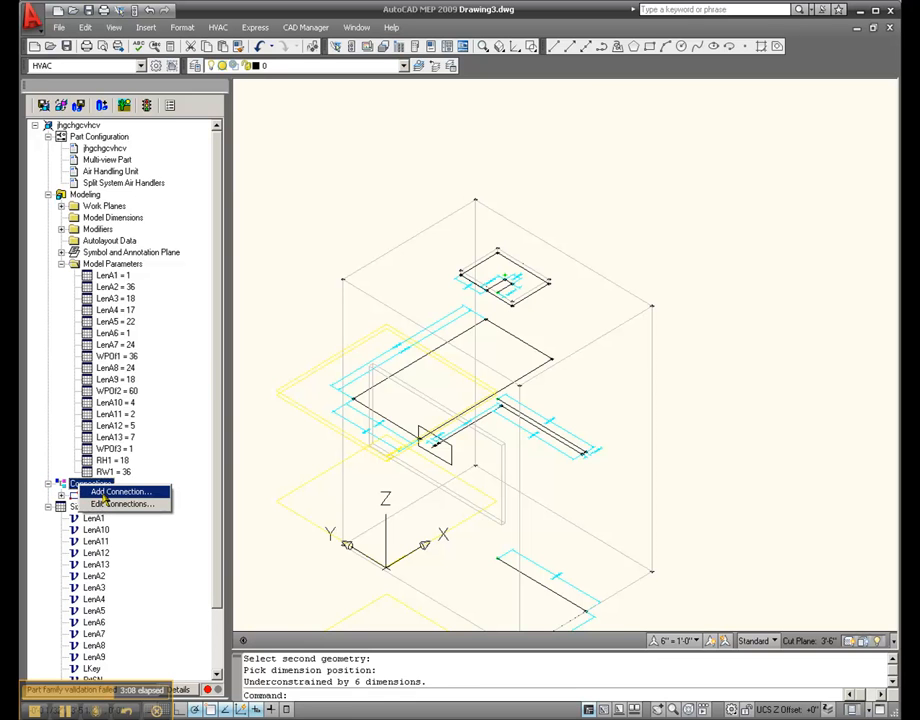
{"action": "left_click", "coordinate": [101, 495]}
{"action": "scroll", "coordinate": [445, 213], "scroll_direction": "up", "scroll_amount": 2}
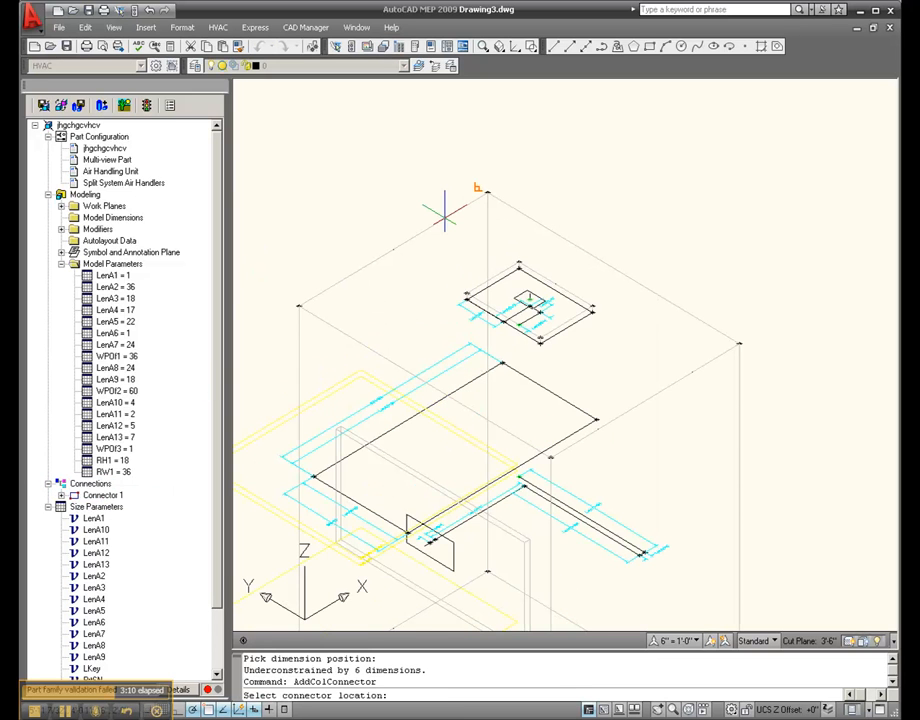
{"action": "scroll", "coordinate": [445, 213], "scroll_direction": "up", "scroll_amount": 4}
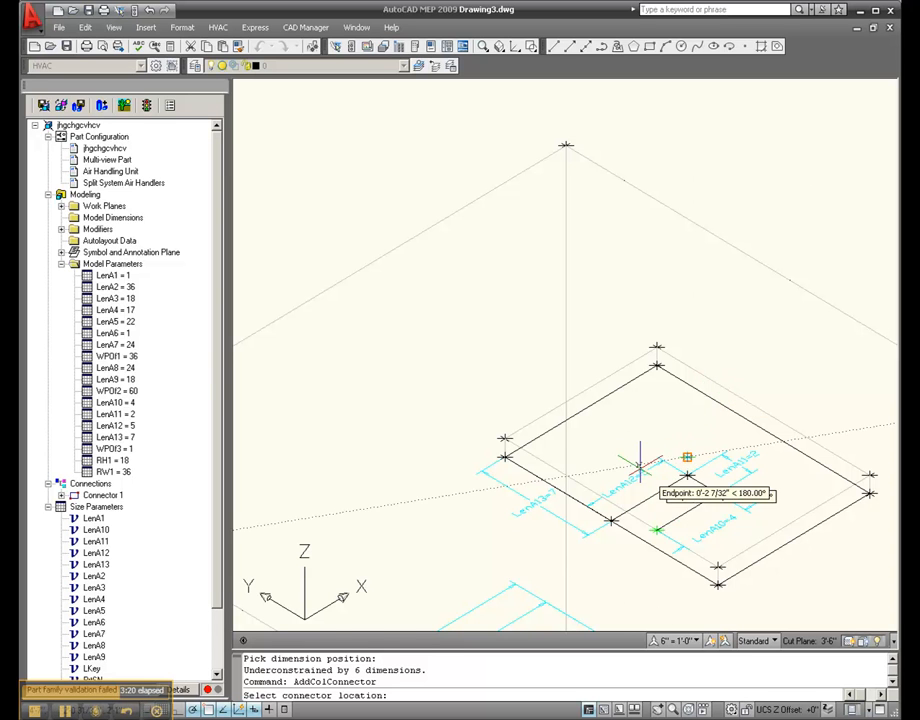
{"action": "scroll", "coordinate": [536, 352], "scroll_direction": "down", "scroll_amount": 4}
{"action": "scroll", "coordinate": [588, 351], "scroll_direction": "up", "scroll_amount": 2}
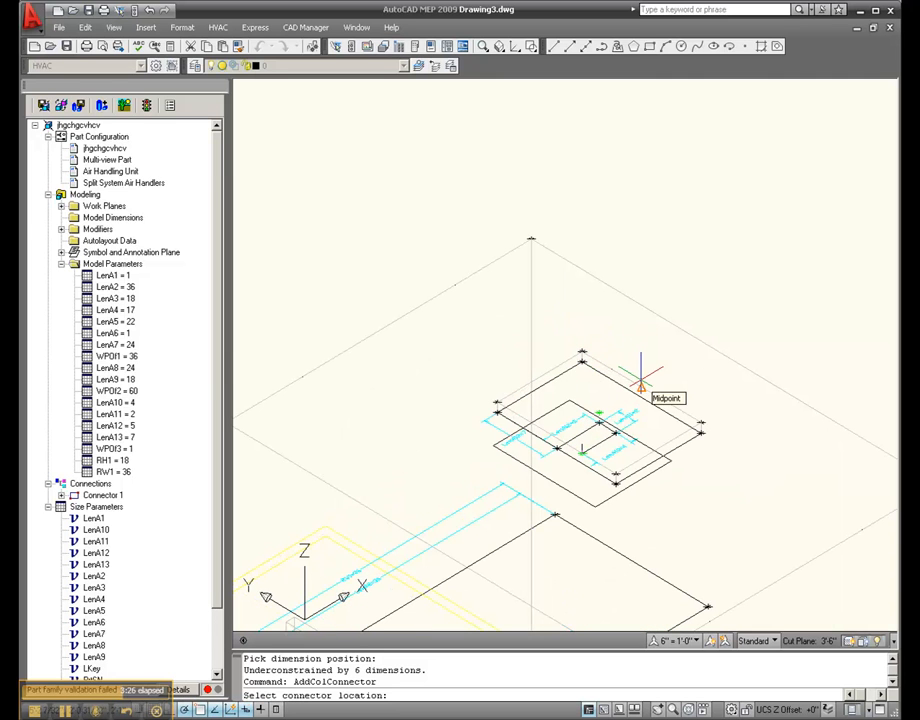
{"action": "scroll", "coordinate": [543, 452], "scroll_direction": "up", "scroll_amount": 2}
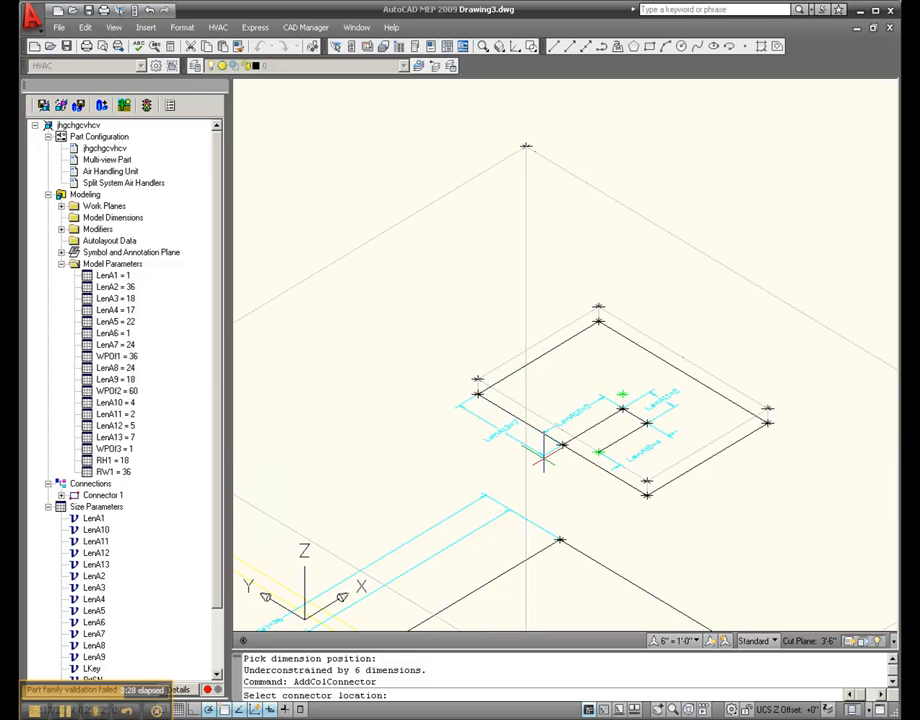
{"action": "scroll", "coordinate": [543, 452], "scroll_direction": "up", "scroll_amount": 2}
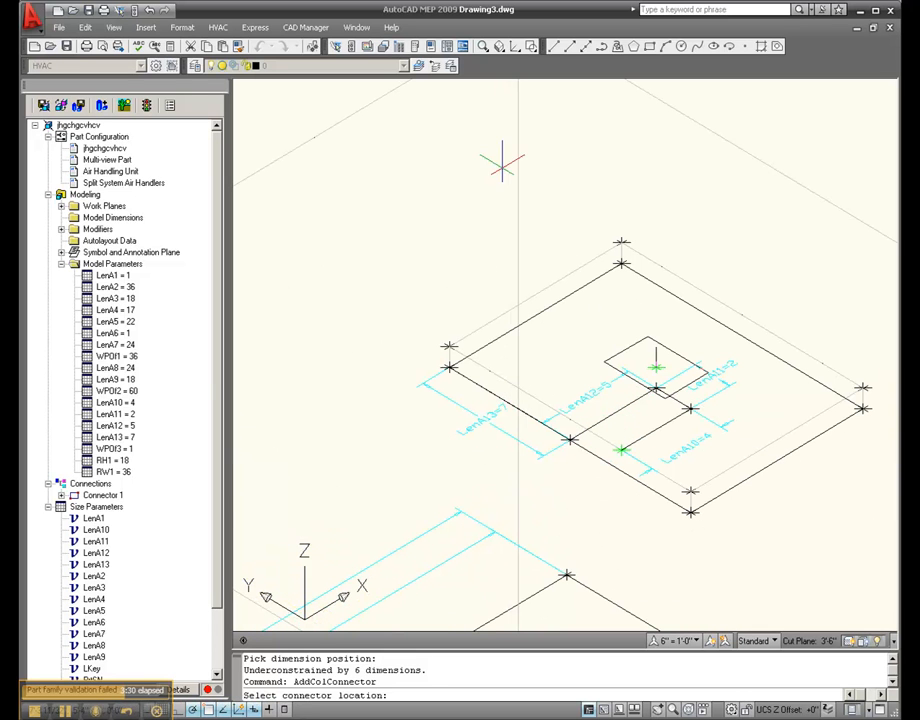
{"action": "key", "text": "Escape"}
Add a connection at the free point above the corner where LenA11 and LenA12 meet in the upper profile, accepting connector number 2
{"action": "left_click_drag", "start_coordinate": [500, 48], "coordinate": [501, 67]}
{"action": "left_click_drag", "start_coordinate": [560, 193], "coordinate": [612, 364]}
{"action": "right_click", "coordinate": [658, 260]}
{"action": "left_click", "coordinate": [679, 263]}
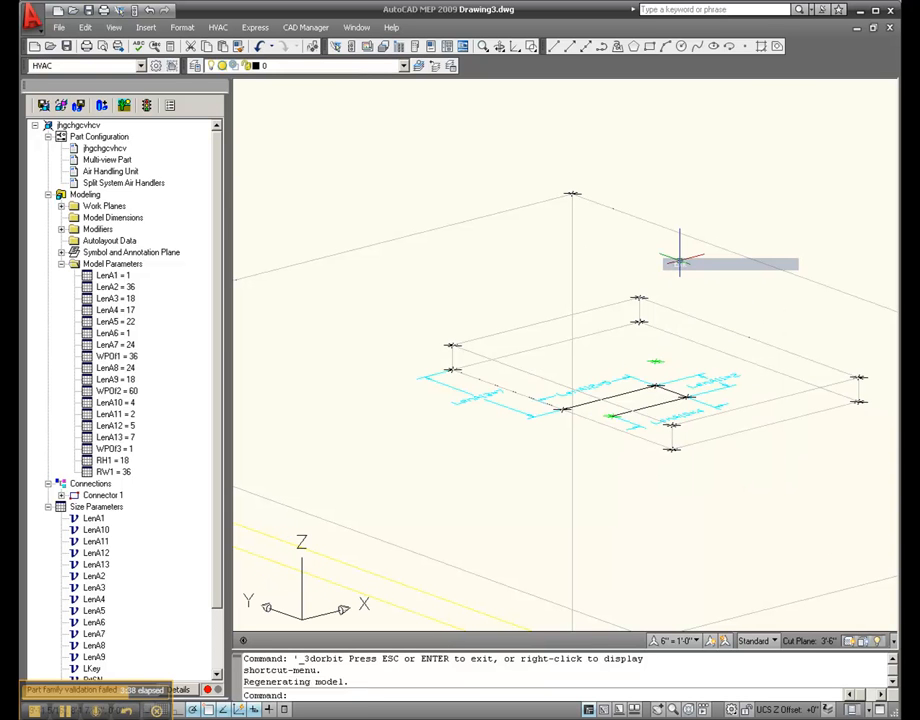
{"action": "scroll", "coordinate": [668, 278], "scroll_direction": "up", "scroll_amount": 2}
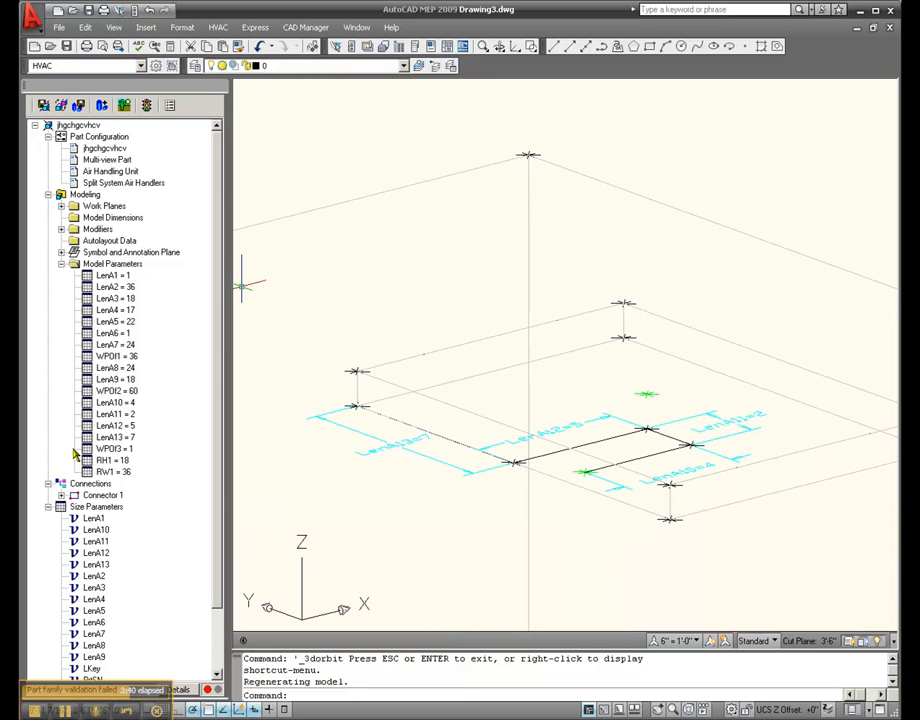
{"action": "right_click", "coordinate": [105, 485]}
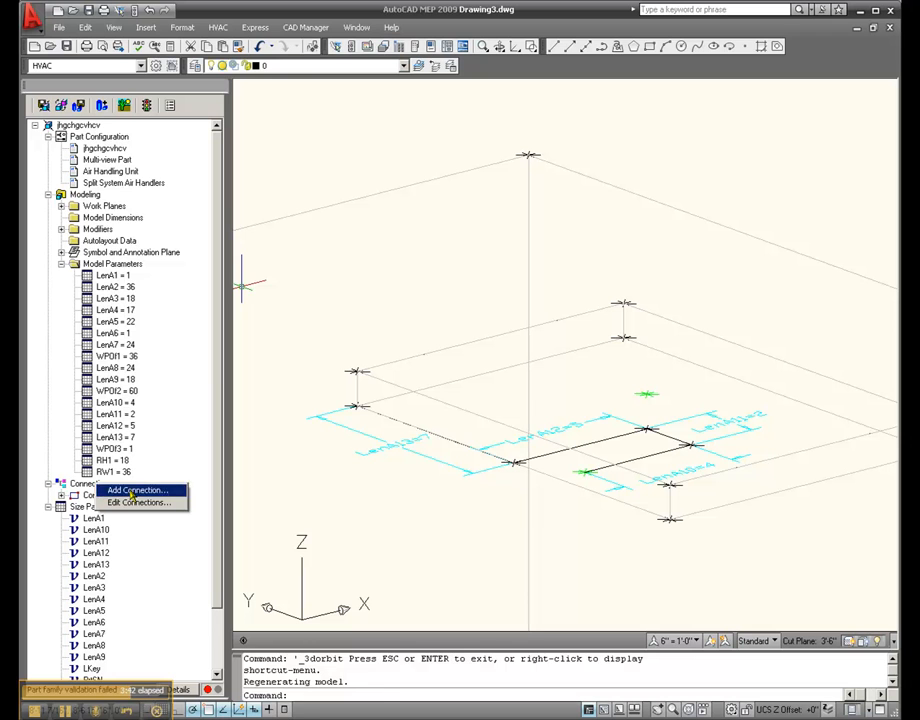
{"action": "left_click", "coordinate": [131, 491]}
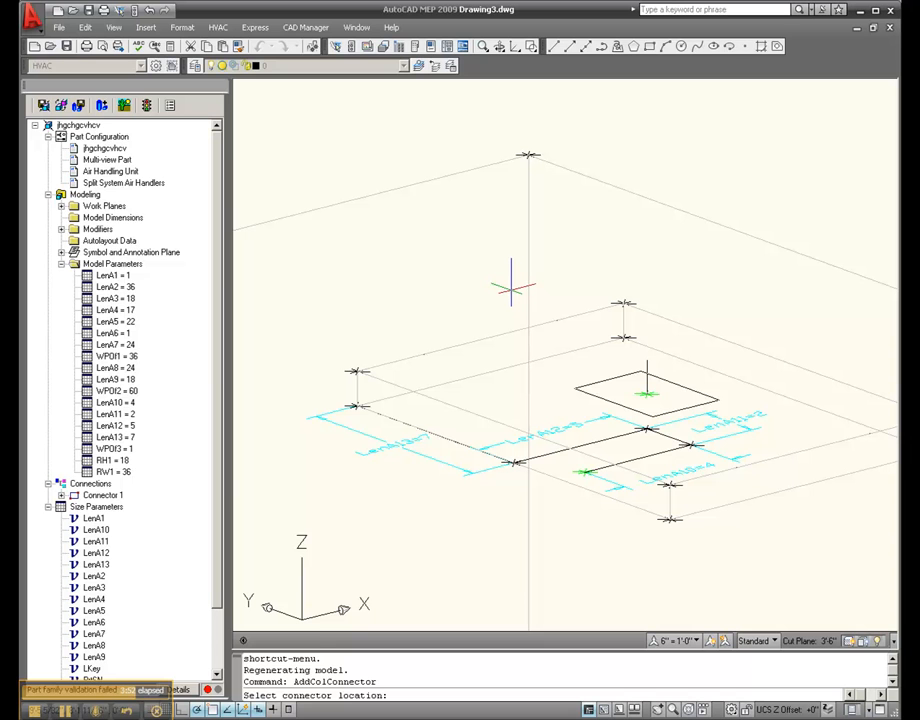
{"action": "left_click", "coordinate": [511, 288]}
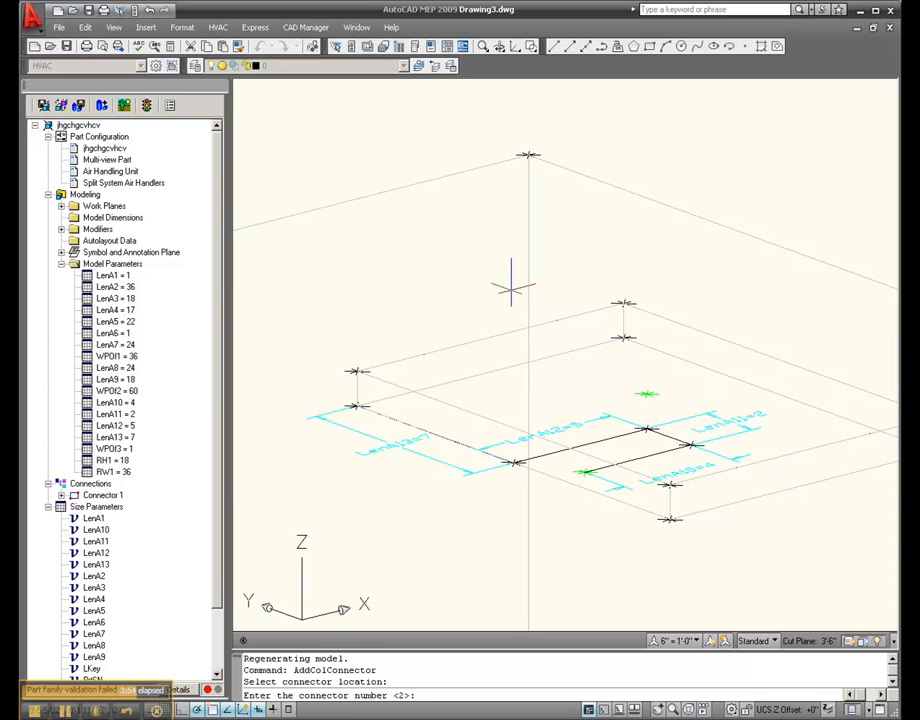
{"action": "key", "text": "Return"}
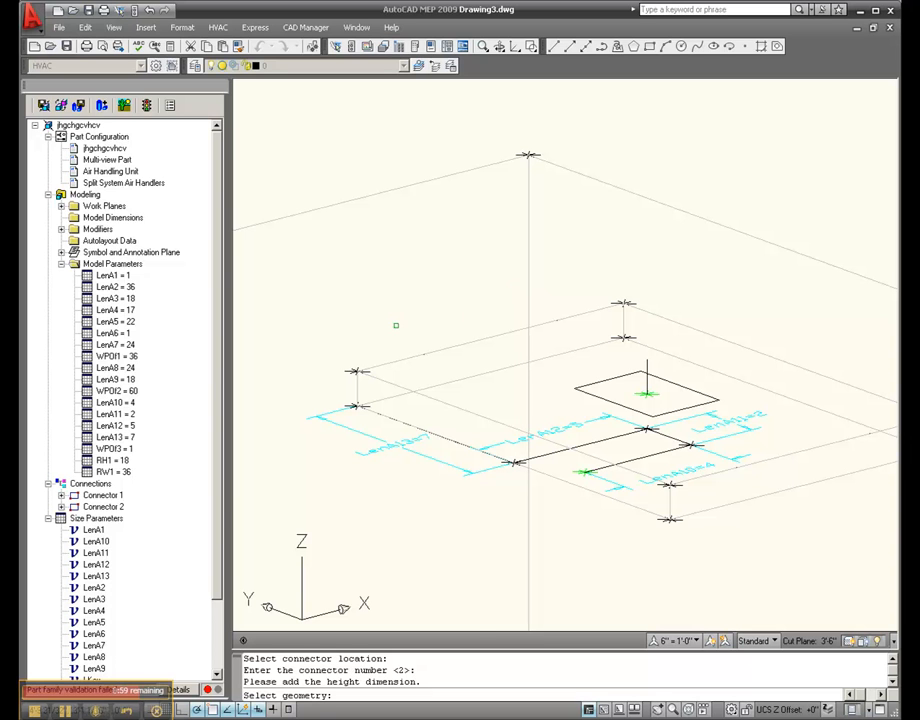
Define connector 2's height dimension between two adjacent corner points of the upper box's lower rectangle, placing it outside the edge parallel to LenA12
{"action": "scroll", "coordinate": [396, 325], "scroll_direction": "down", "scroll_amount": 3}
{"action": "scroll", "coordinate": [557, 274], "scroll_direction": "up", "scroll_amount": 2}
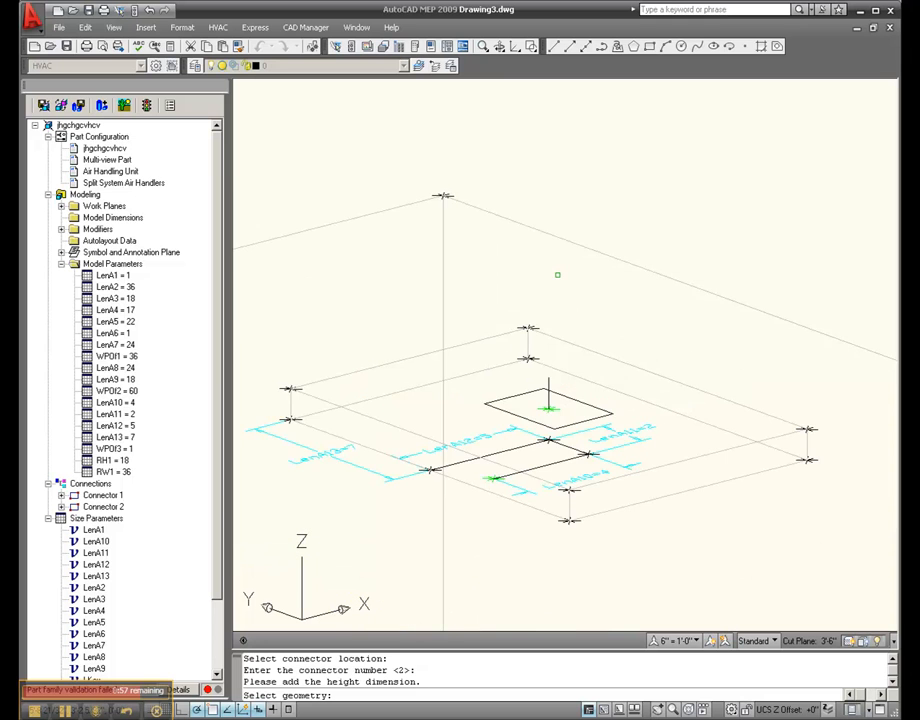
{"action": "scroll", "coordinate": [800, 378], "scroll_direction": "down", "scroll_amount": 3}
{"action": "scroll", "coordinate": [512, 359], "scroll_direction": "up", "scroll_amount": 2}
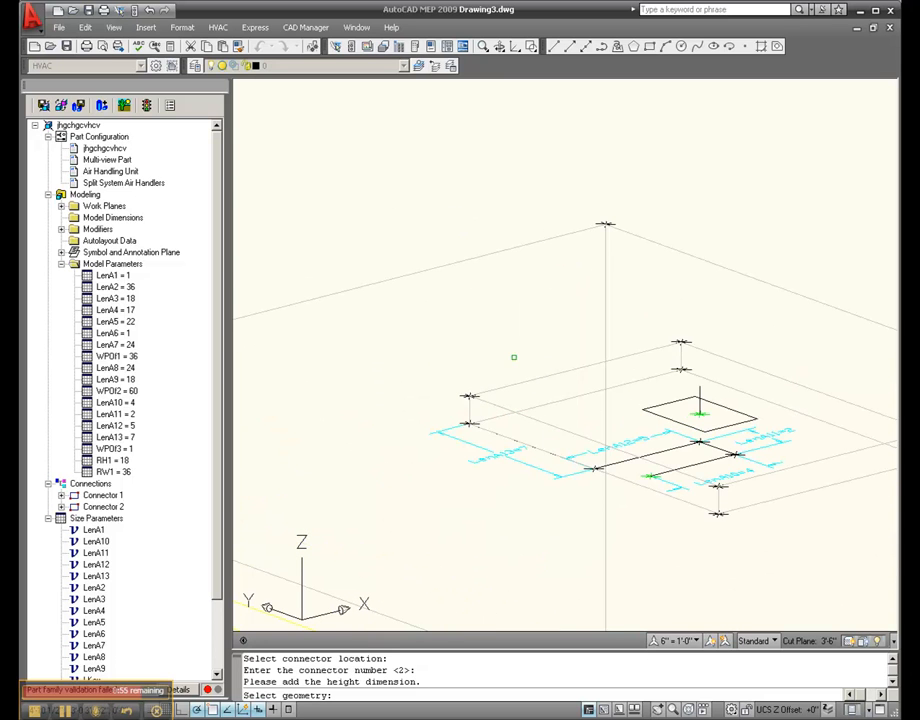
{"action": "scroll", "coordinate": [514, 357], "scroll_direction": "up", "scroll_amount": 2}
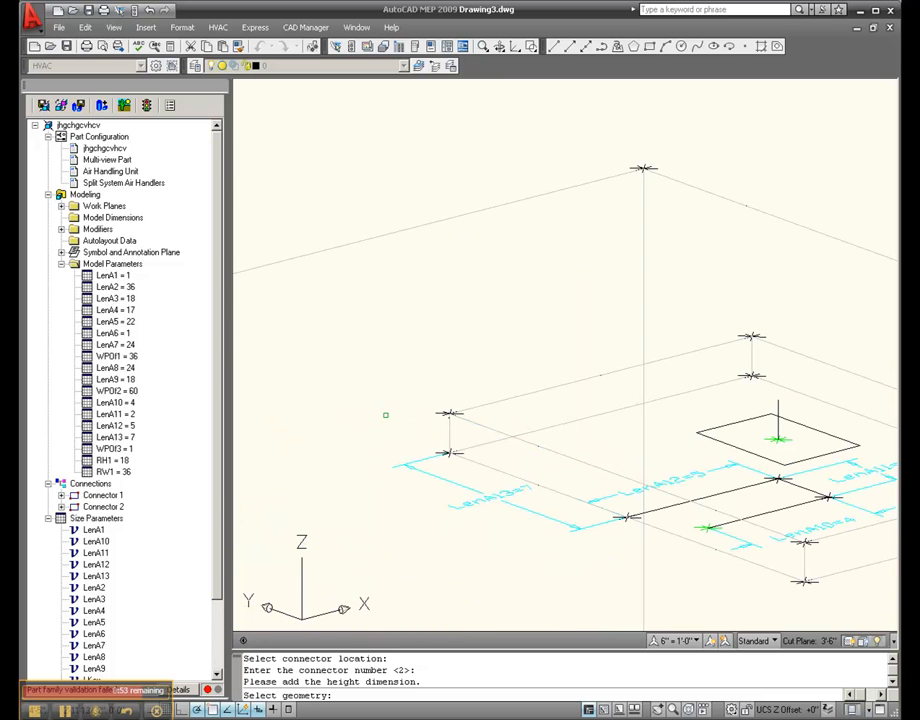
{"action": "scroll", "coordinate": [385, 414], "scroll_direction": "down", "scroll_amount": 2}
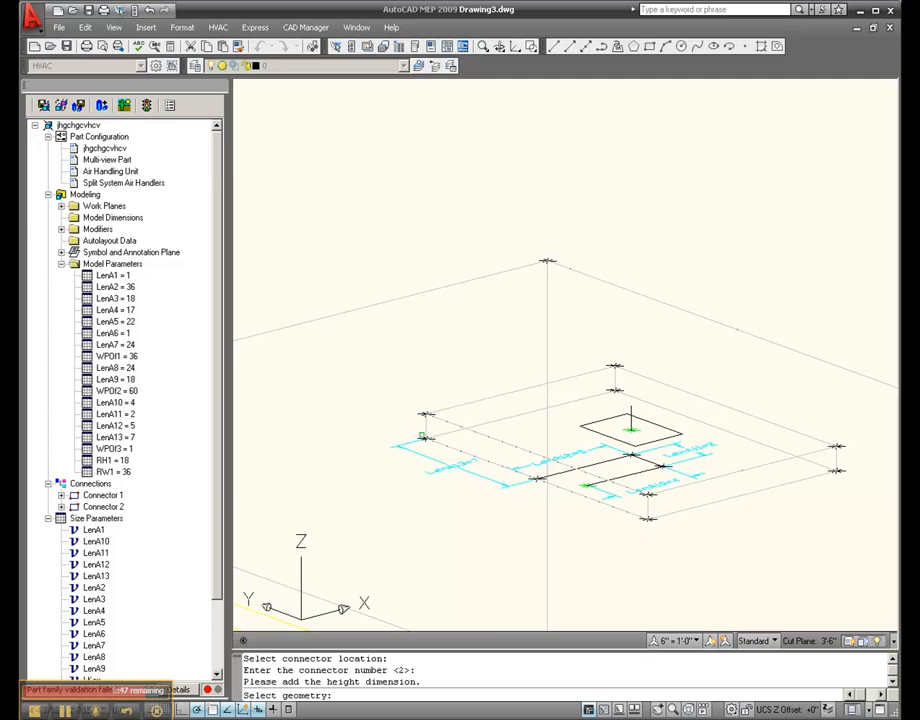
{"action": "left_click", "coordinate": [423, 437]}
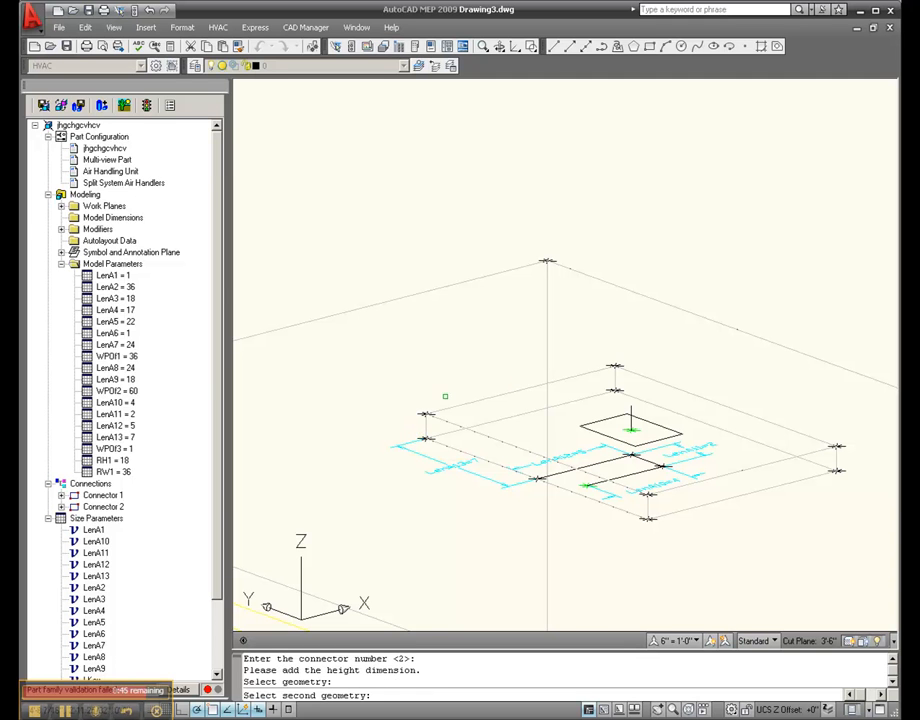
{"action": "scroll", "coordinate": [586, 383], "scroll_direction": "up", "scroll_amount": 2}
{"action": "scroll", "coordinate": [603, 373], "scroll_direction": "up", "scroll_amount": 2}
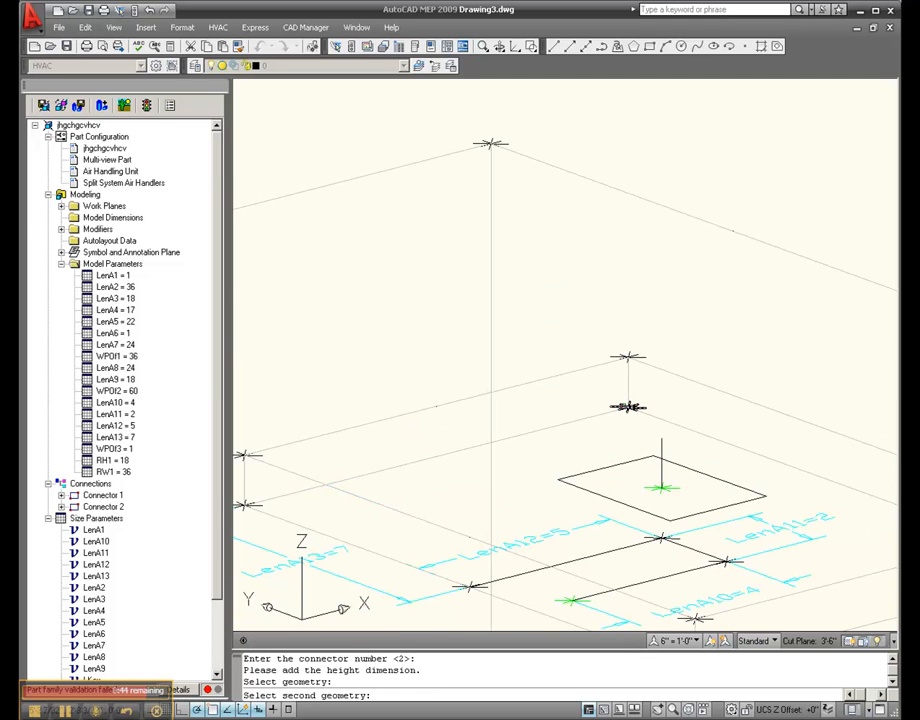
{"action": "left_click", "coordinate": [625, 405]}
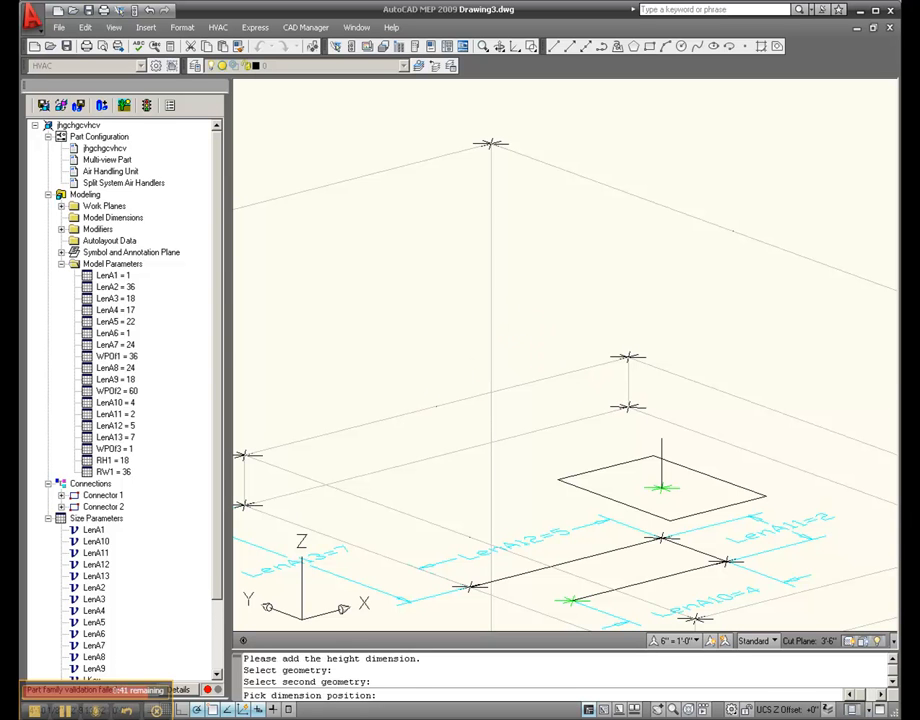
{"action": "left_click", "coordinate": [424, 430]}
{"action": "scroll", "coordinate": [360, 338], "scroll_direction": "down", "scroll_amount": 2}
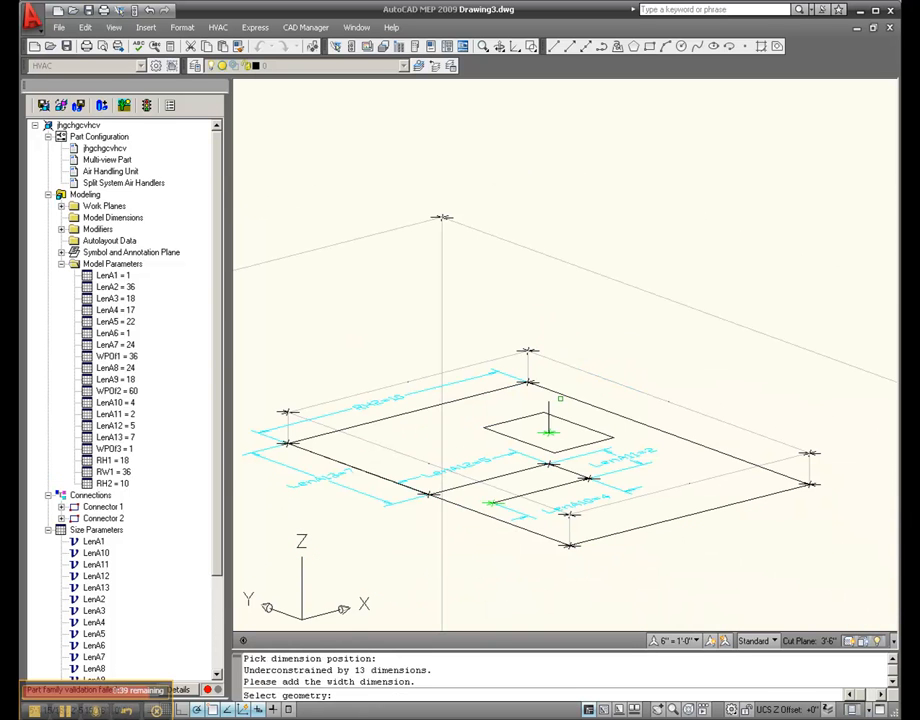
Define connector 2's width dimension between two adjacent corner points of the upper box's lower rectangle, placing it outside the far edge parallel to LenA13
{"action": "left_click", "coordinate": [533, 381]}
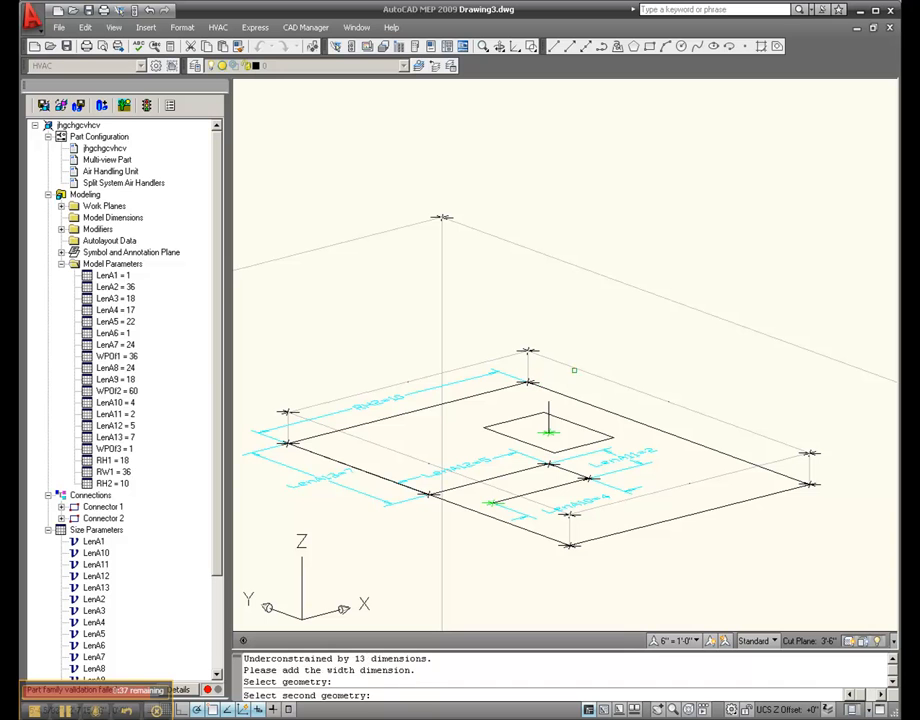
{"action": "left_click", "coordinate": [812, 483]}
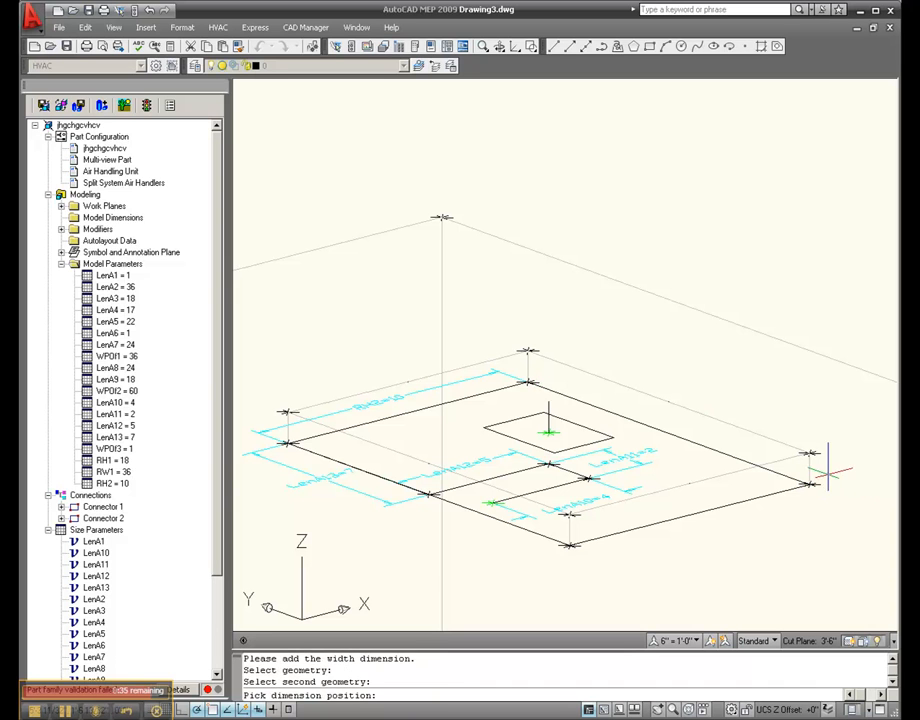
{"action": "left_click", "coordinate": [844, 461]}
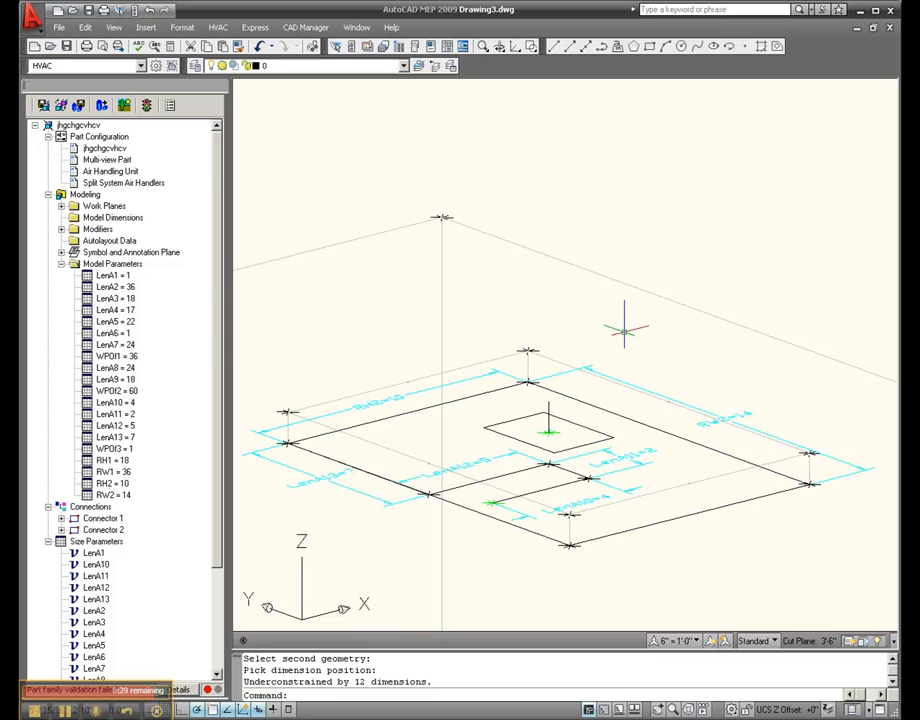
Examine the height and width dimensions of both connectors on the lower and upper profiles and the part's list of model parameters
{"action": "scroll", "coordinate": [641, 316], "scroll_direction": "down", "scroll_amount": 2}
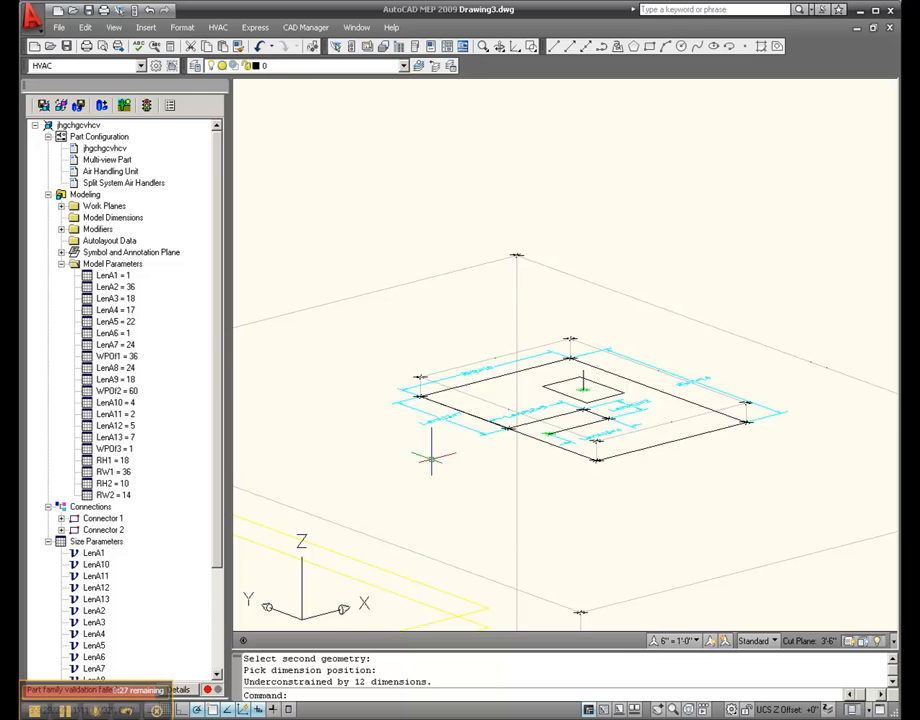
{"action": "scroll", "coordinate": [629, 330], "scroll_direction": "down", "scroll_amount": 2}
{"action": "scroll", "coordinate": [630, 330], "scroll_direction": "down", "scroll_amount": 2}
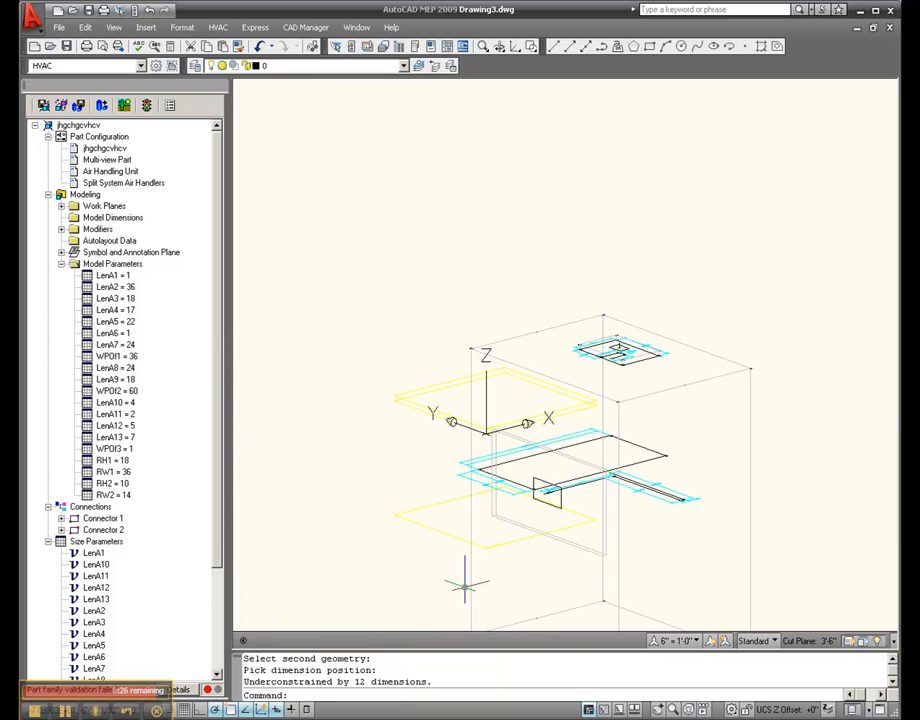
{"action": "scroll", "coordinate": [487, 440], "scroll_direction": "up", "scroll_amount": 5}
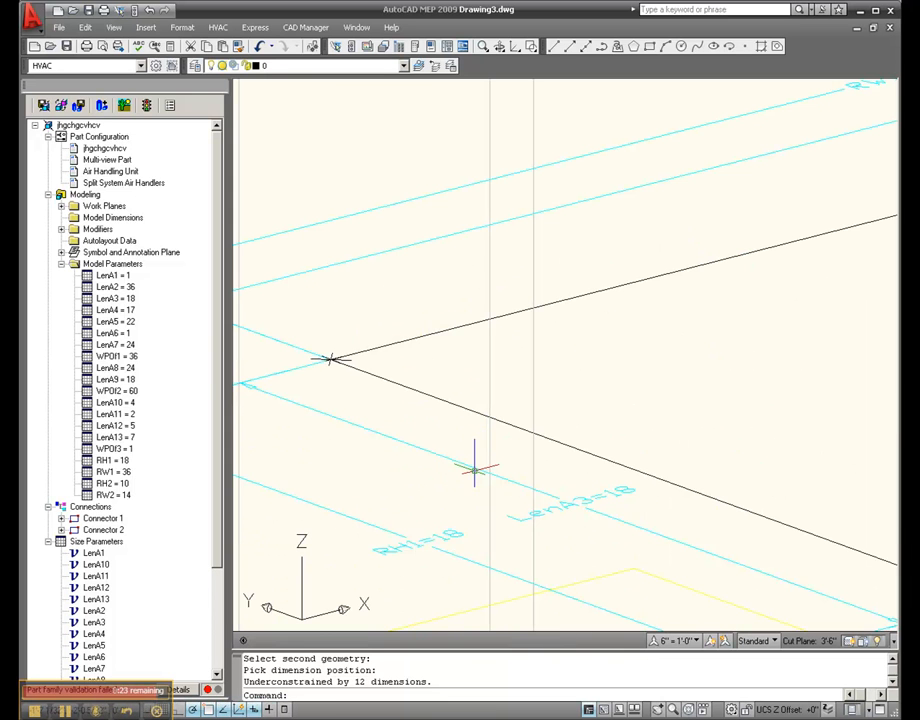
{"action": "scroll", "coordinate": [440, 497], "scroll_direction": "down", "scroll_amount": 2}
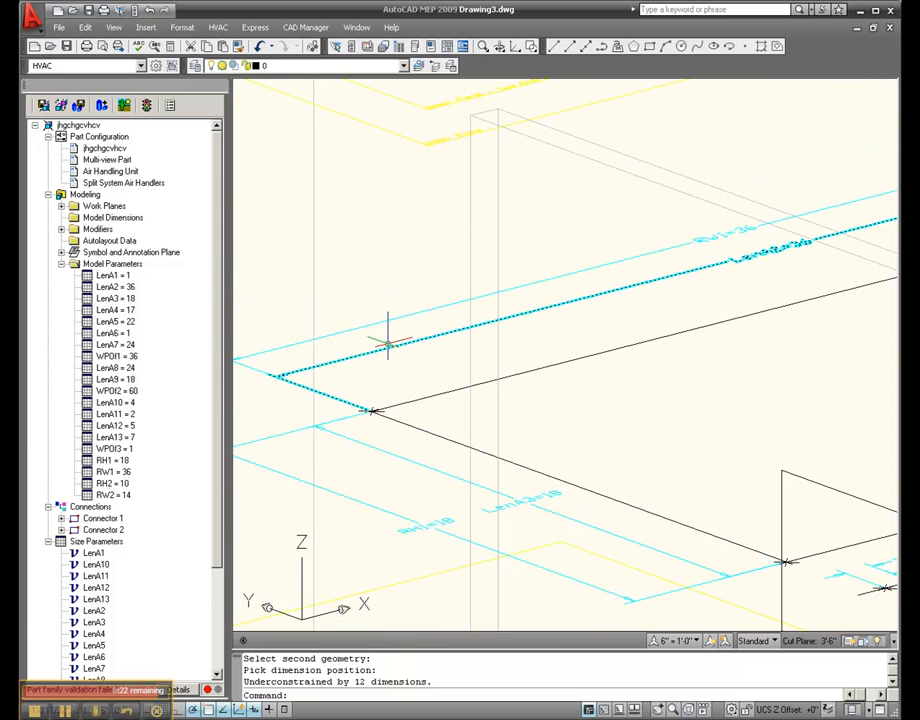
{"action": "scroll", "coordinate": [320, 415], "scroll_direction": "down", "scroll_amount": 2}
{"action": "scroll", "coordinate": [320, 415], "scroll_direction": "down", "scroll_amount": 2}
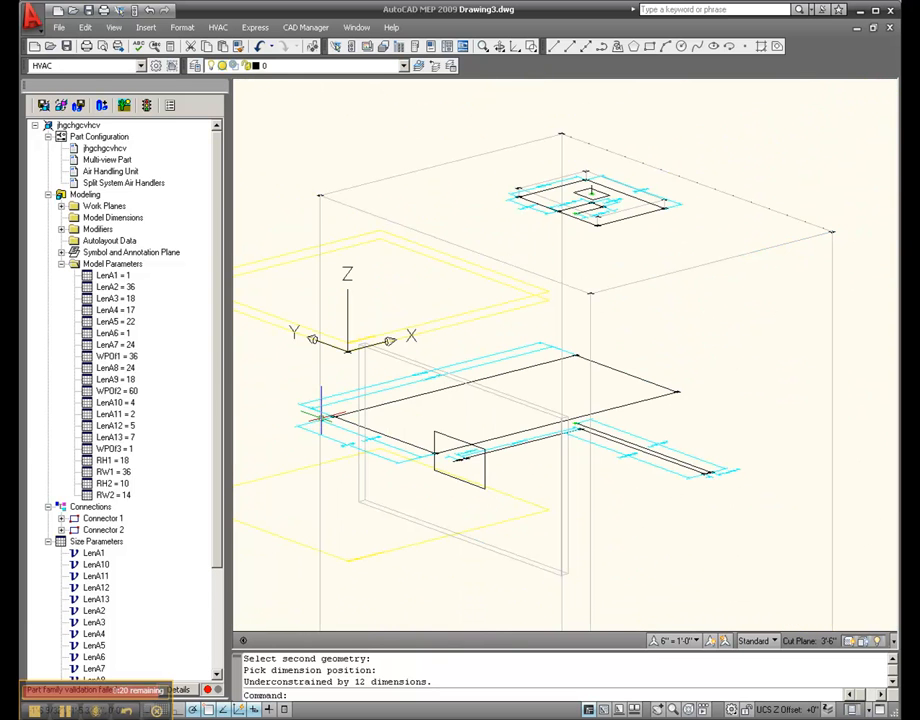
{"action": "scroll", "coordinate": [605, 130], "scroll_direction": "up", "scroll_amount": 2}
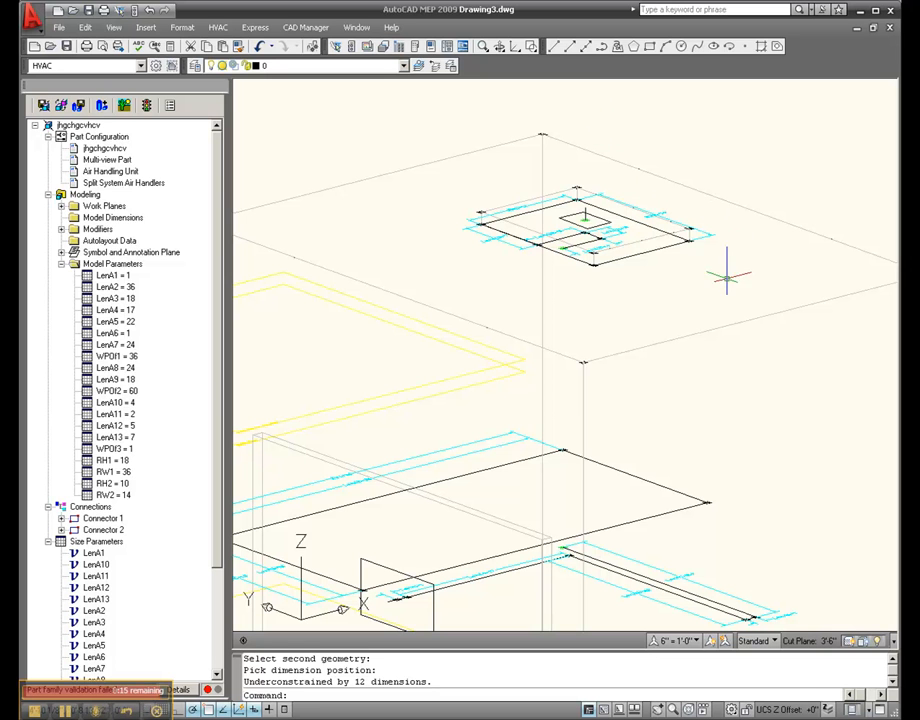
{"action": "scroll", "coordinate": [575, 400], "scroll_direction": "down", "scroll_amount": 2}
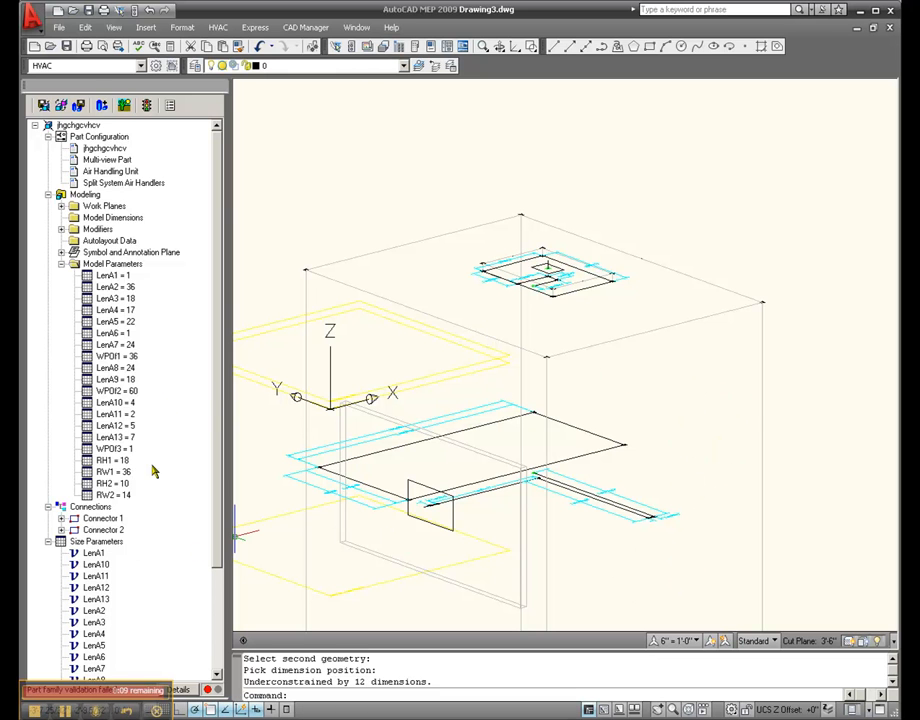
{"action": "mouse_move", "coordinate": [222, 429]}
{"action": "left_mouse_down"}
{"action": "mouse_move", "coordinate": [226, 538]}
{"action": "mouse_move", "coordinate": [222, 412]}
{"action": "left_mouse_up"}
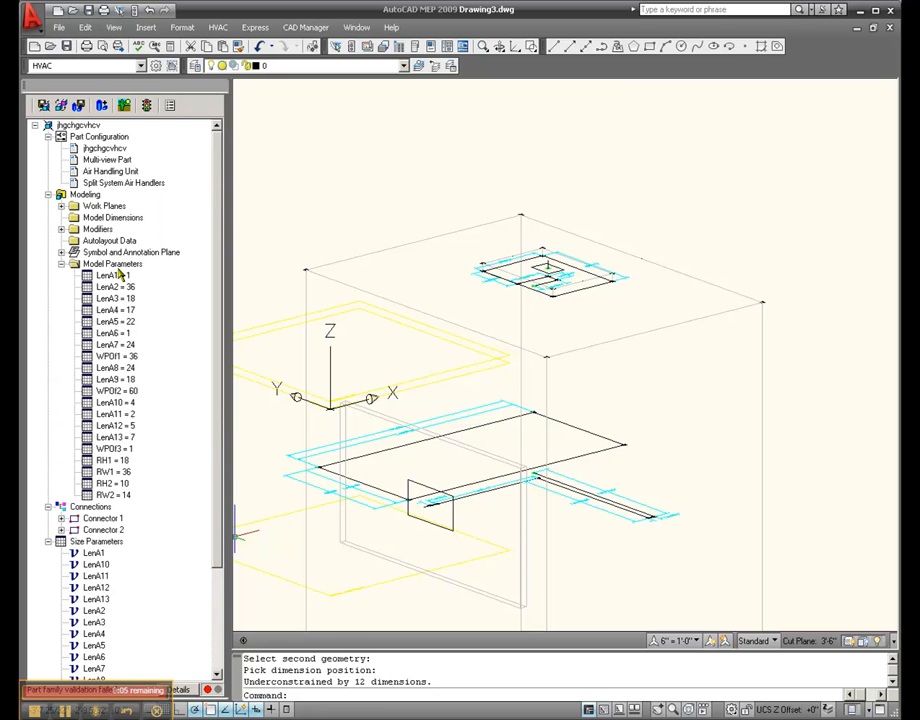